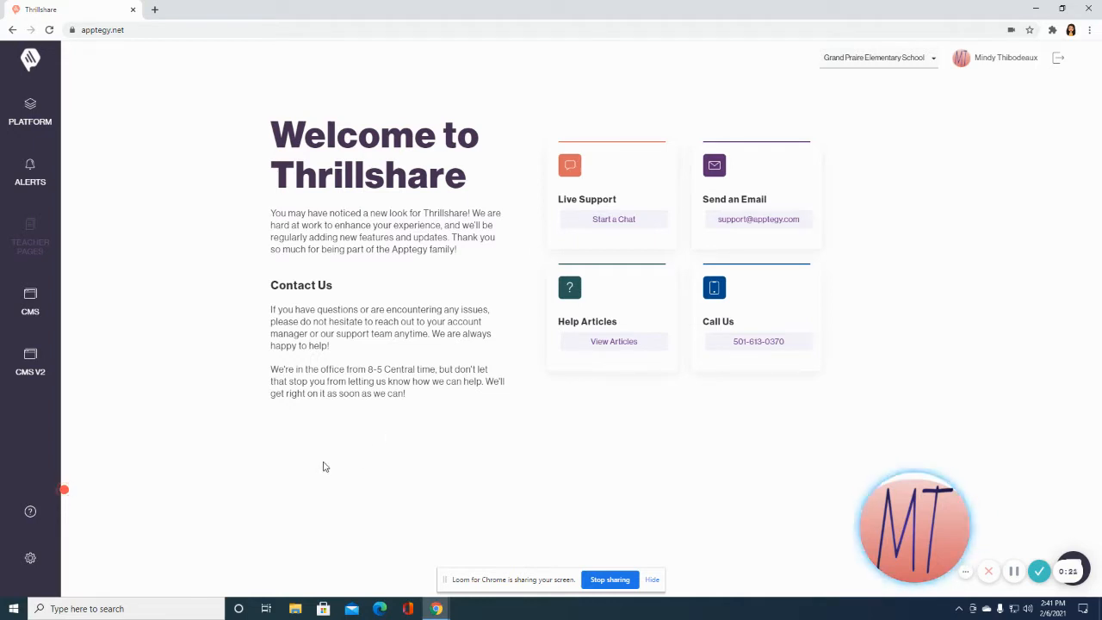
Launch Excel 2013 from the Windows search and start a blank workbook.
click(108, 608)
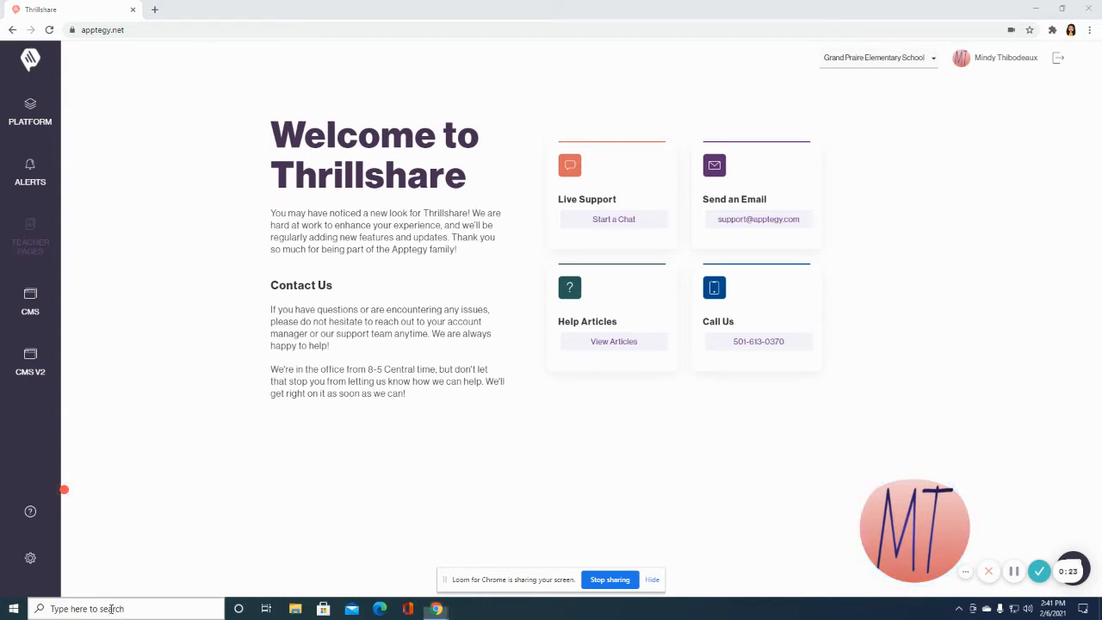
text(excel)
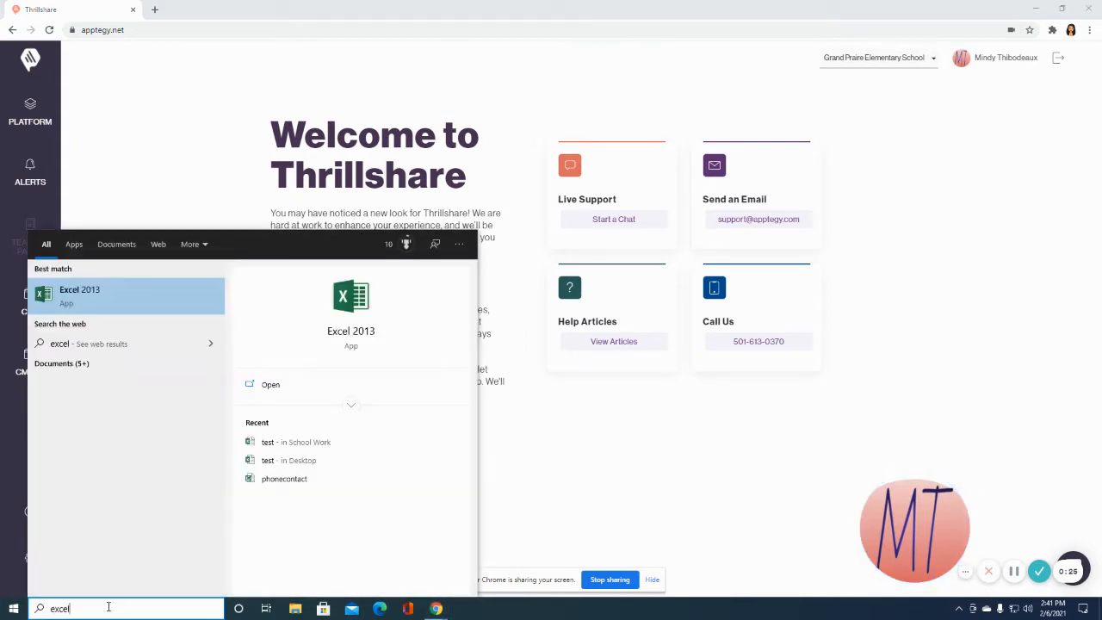
click(99, 305)
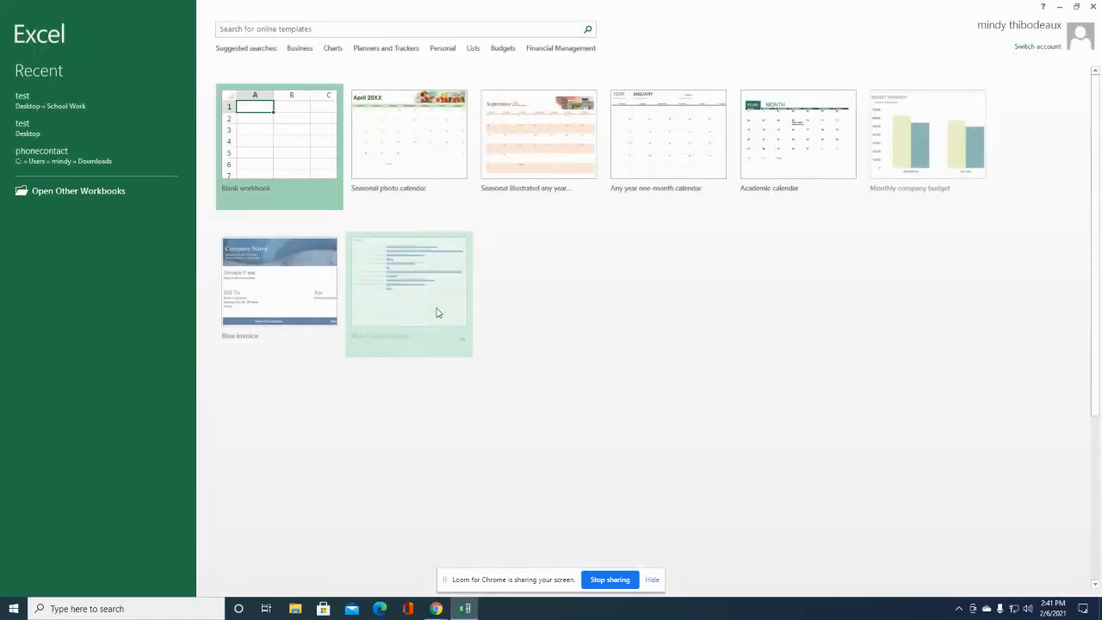
click(311, 168)
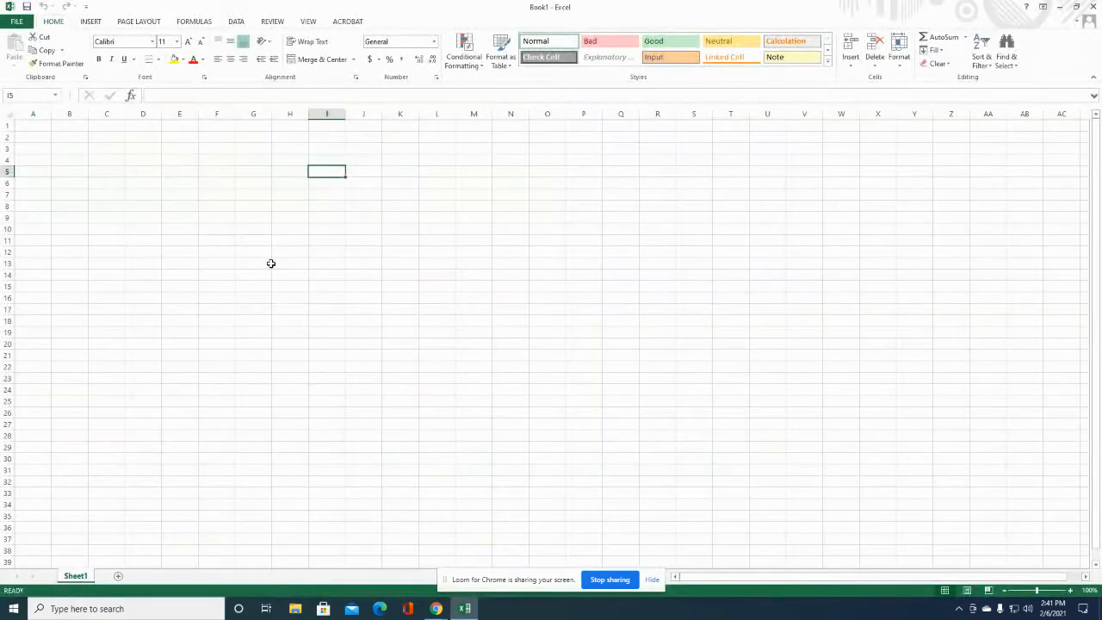
Enter the 'Student Name' header in A1 and widen column A to fit it.
click(51, 125)
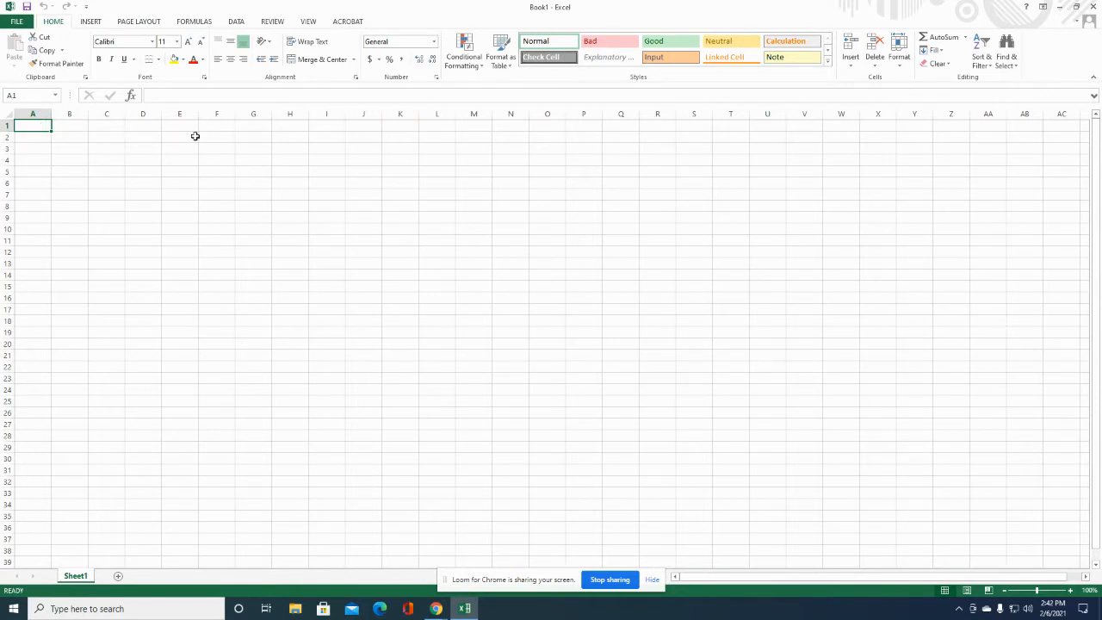
text(Stude)
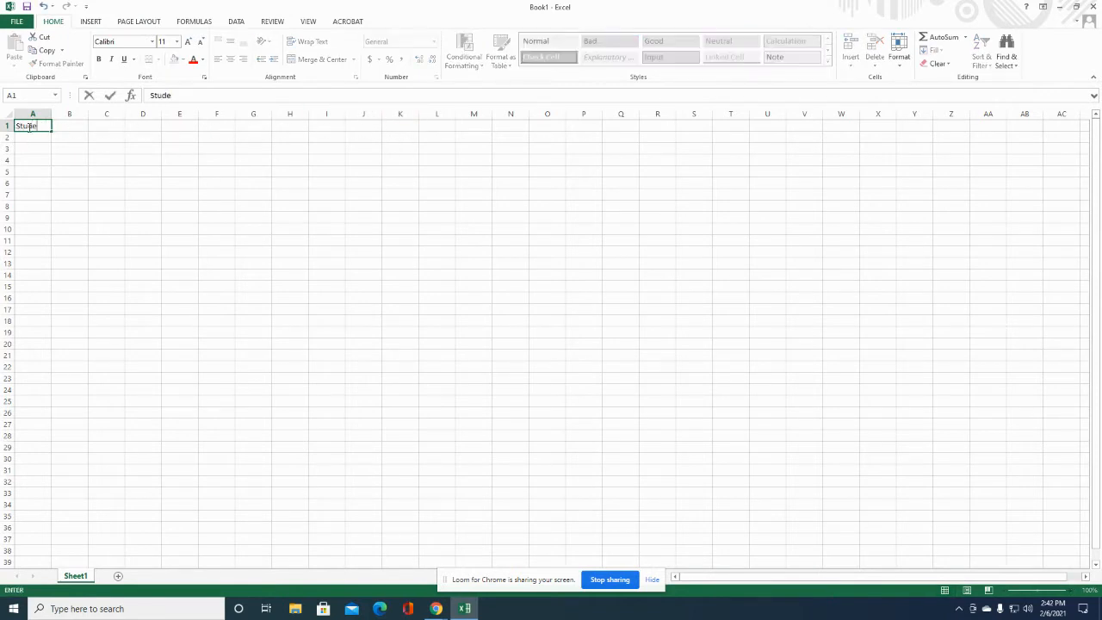
text(nt Name)
click(36, 114)
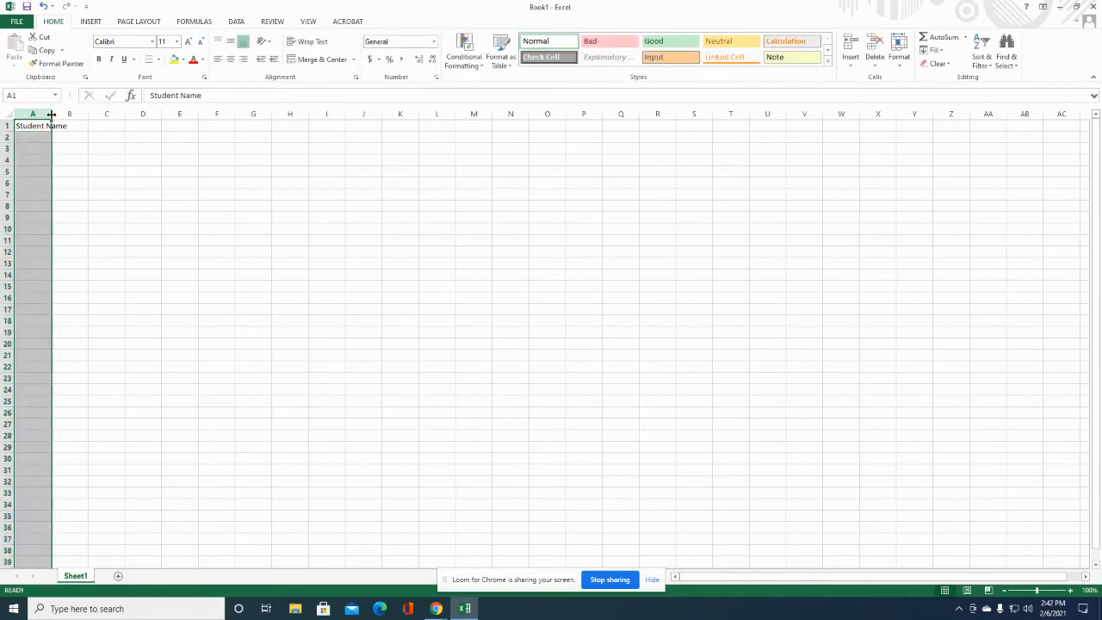
drag(52, 113, 82, 114)
Add the headers Phone, Email, Mother, Phone, Email across B1:F1.
click(106, 127)
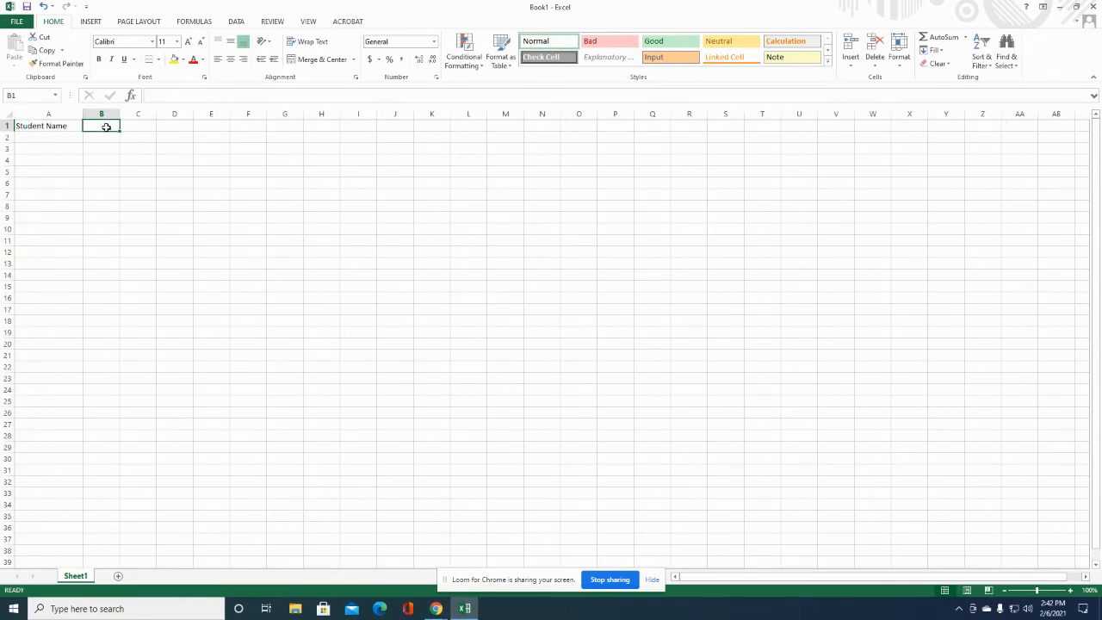
text(Phone)
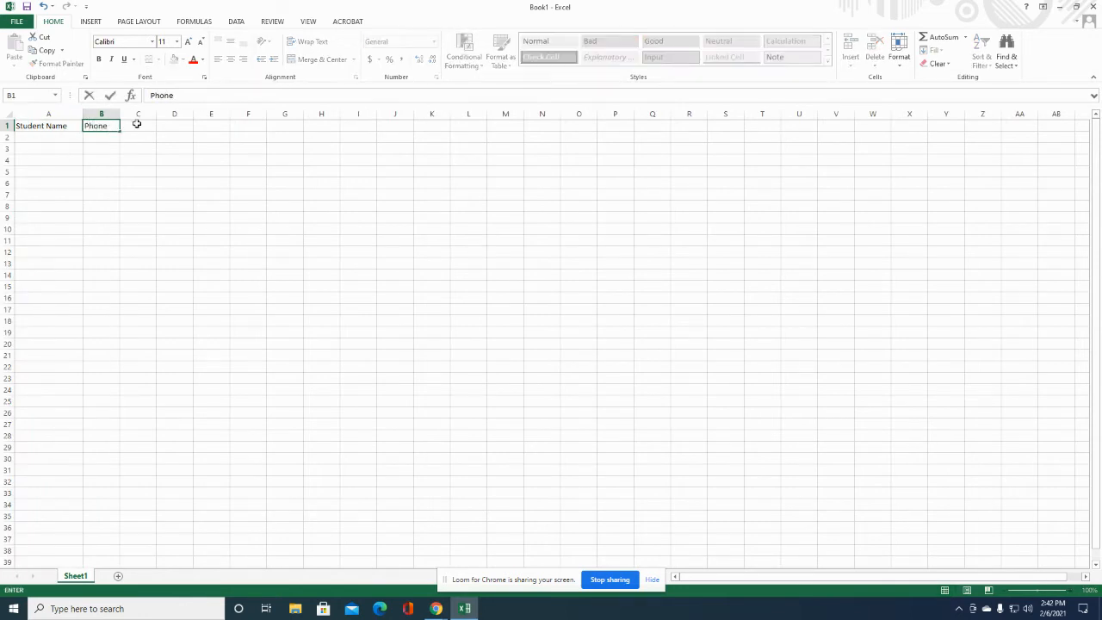
click(148, 129)
text(Email)
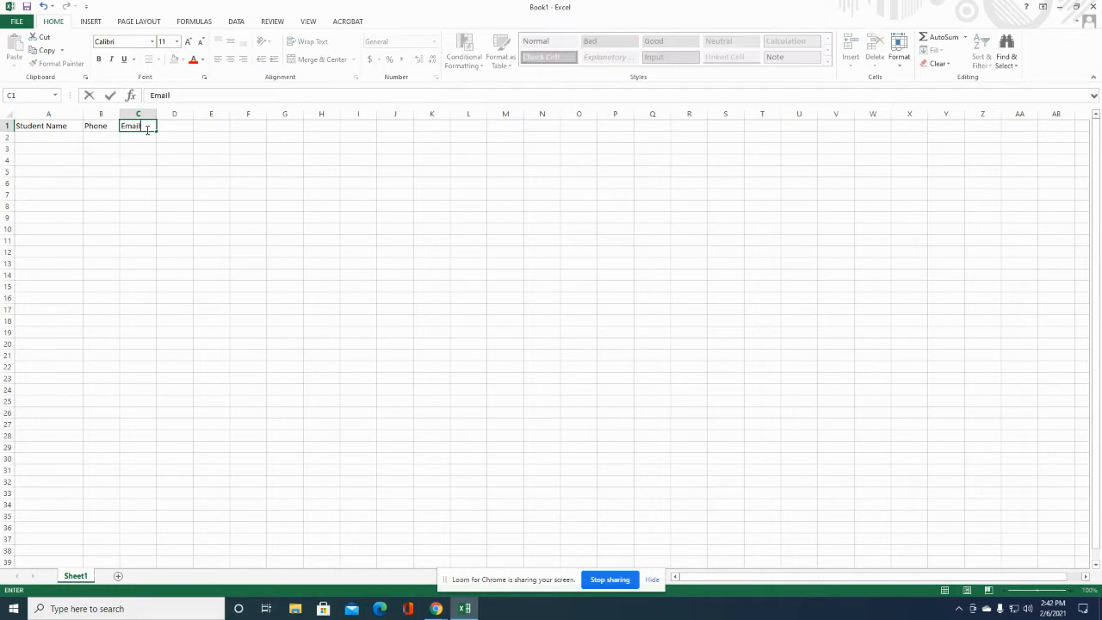
click(177, 128)
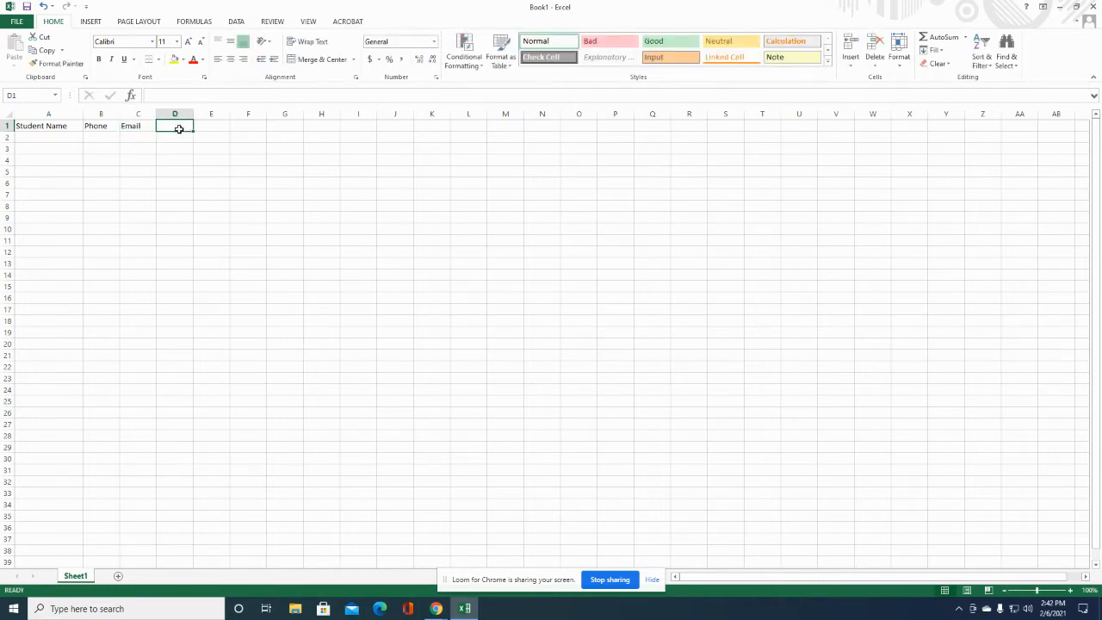
text(Mother)
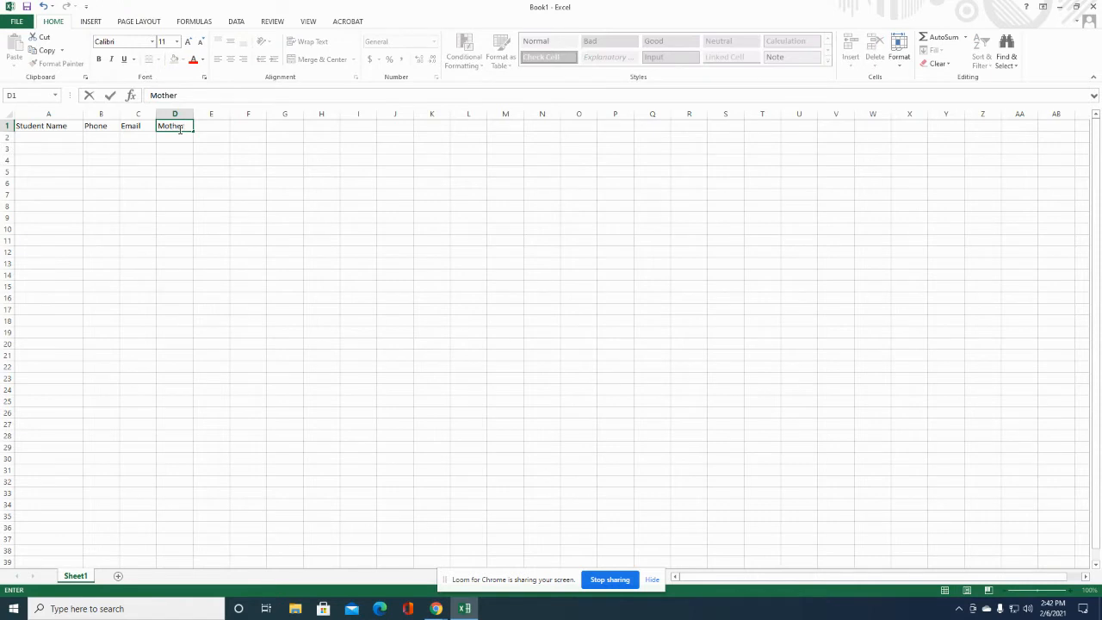
key(Tab)
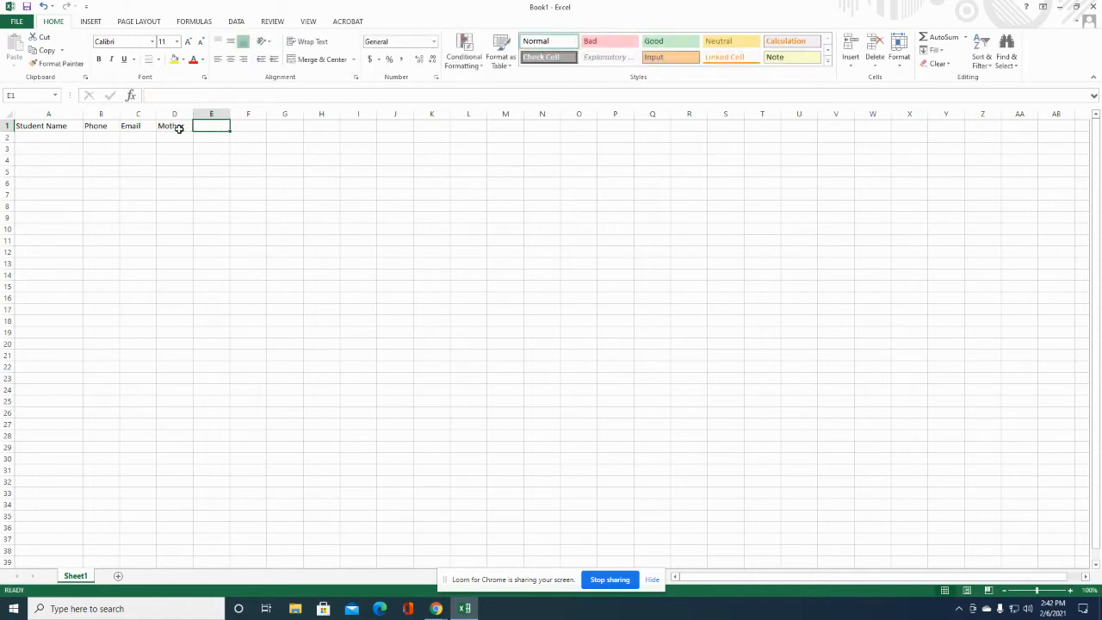
text(Phone)
key(Tab)
text(Em)
key(BackSpace)
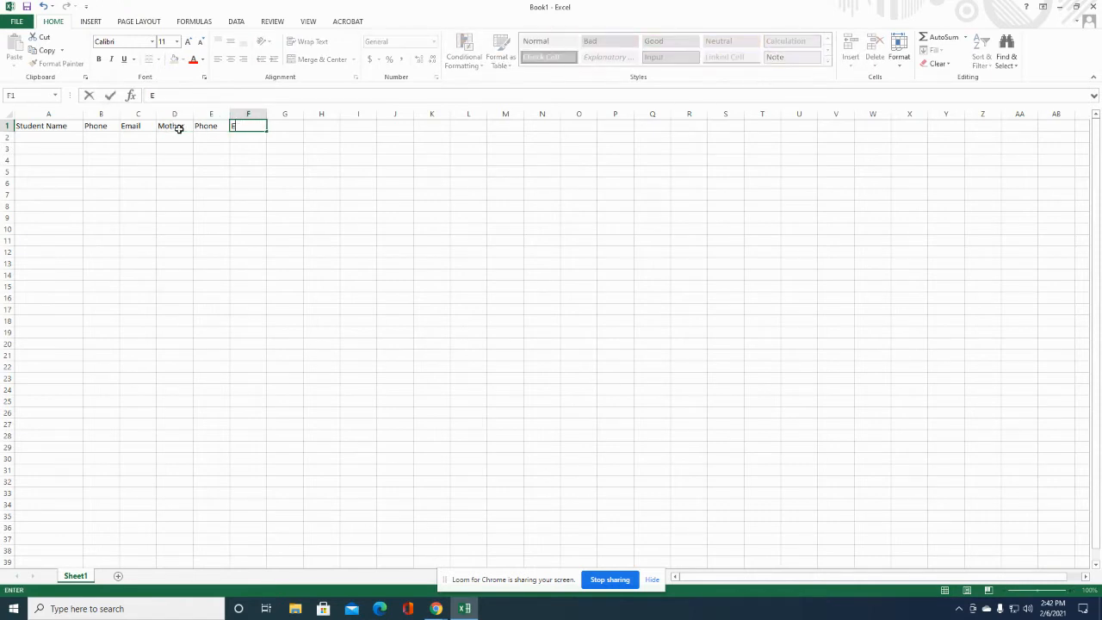
text(mail)
click(284, 127)
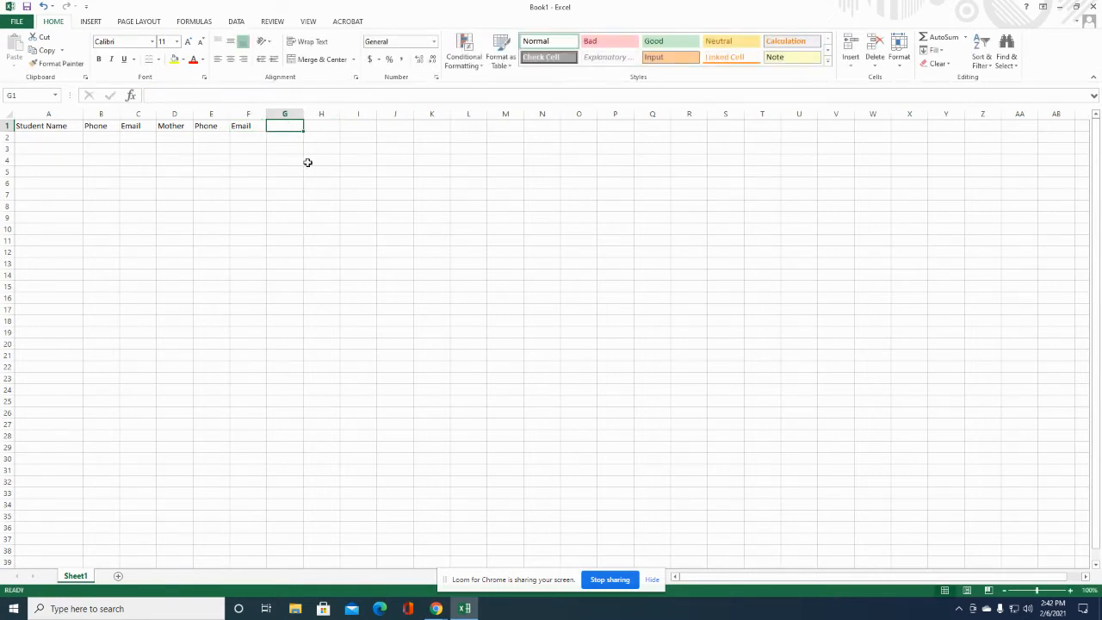
Enter the student's first name, phone number and email address in A2:C2.
click(46, 138)
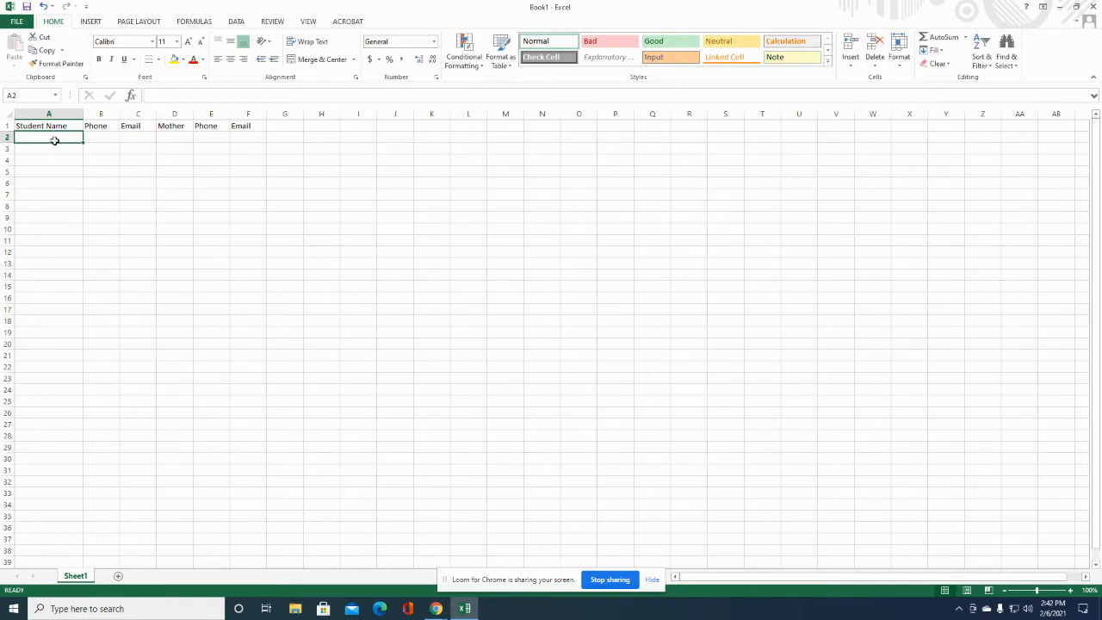
text(Wyatt)
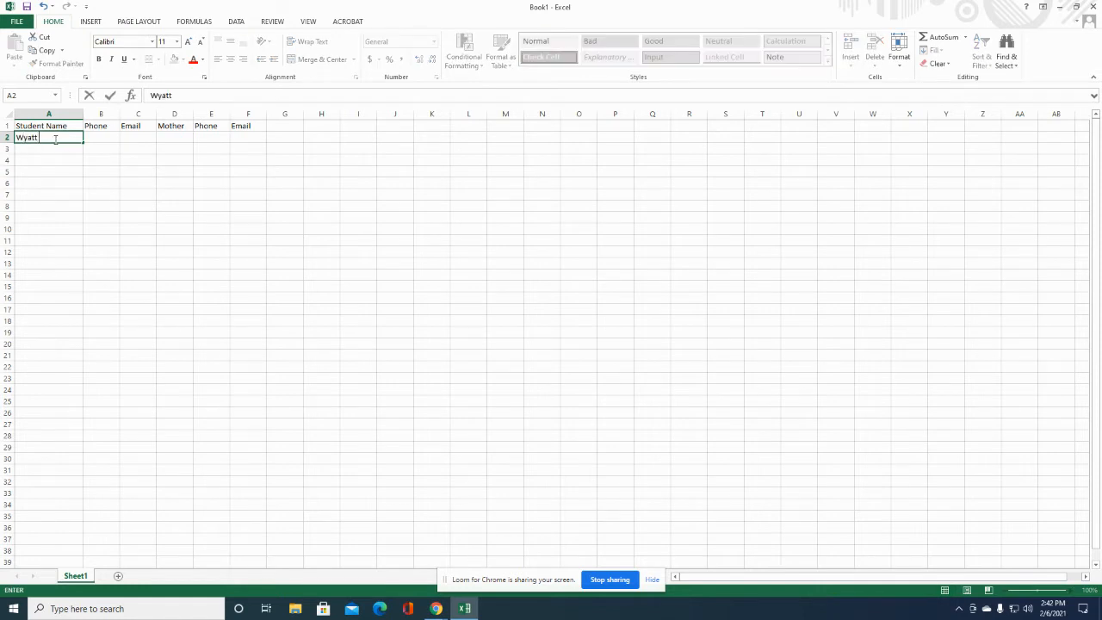
key(Tab)
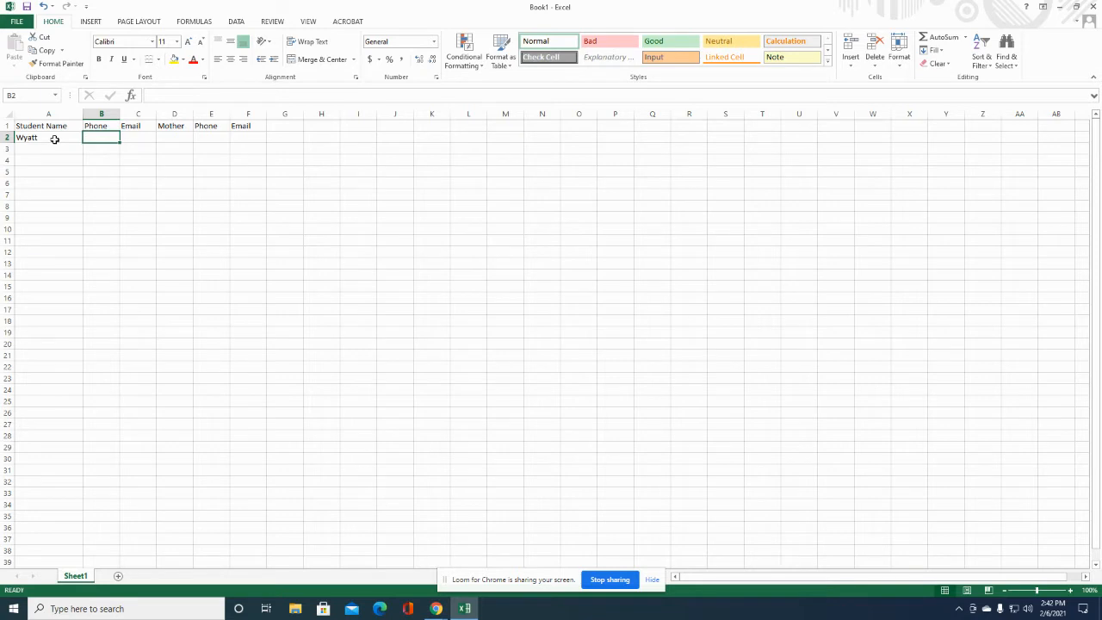
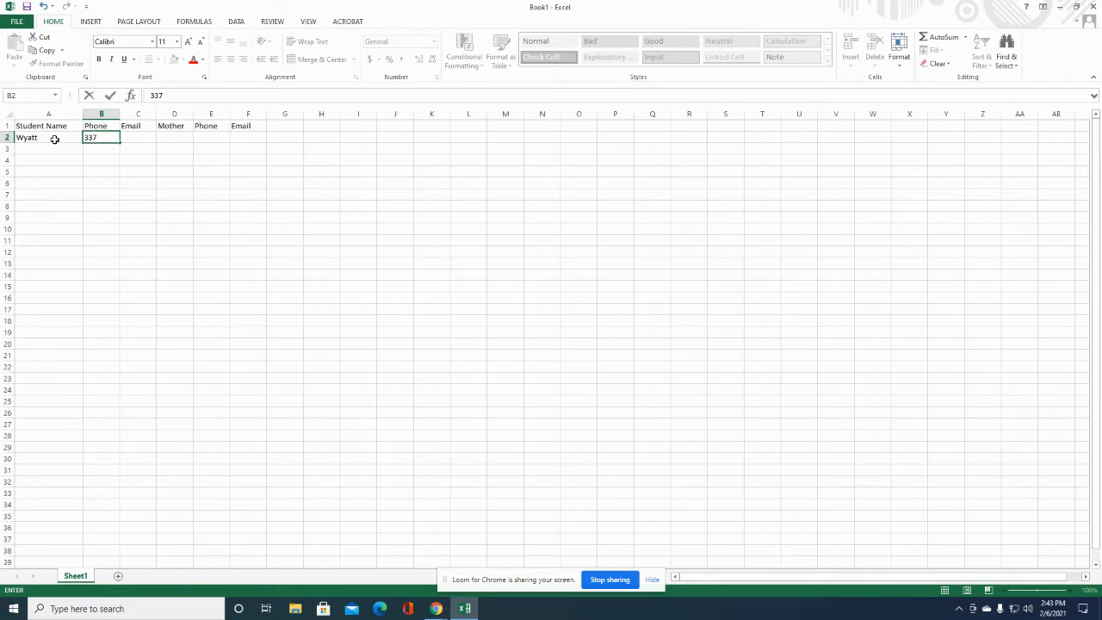
key(Tab)
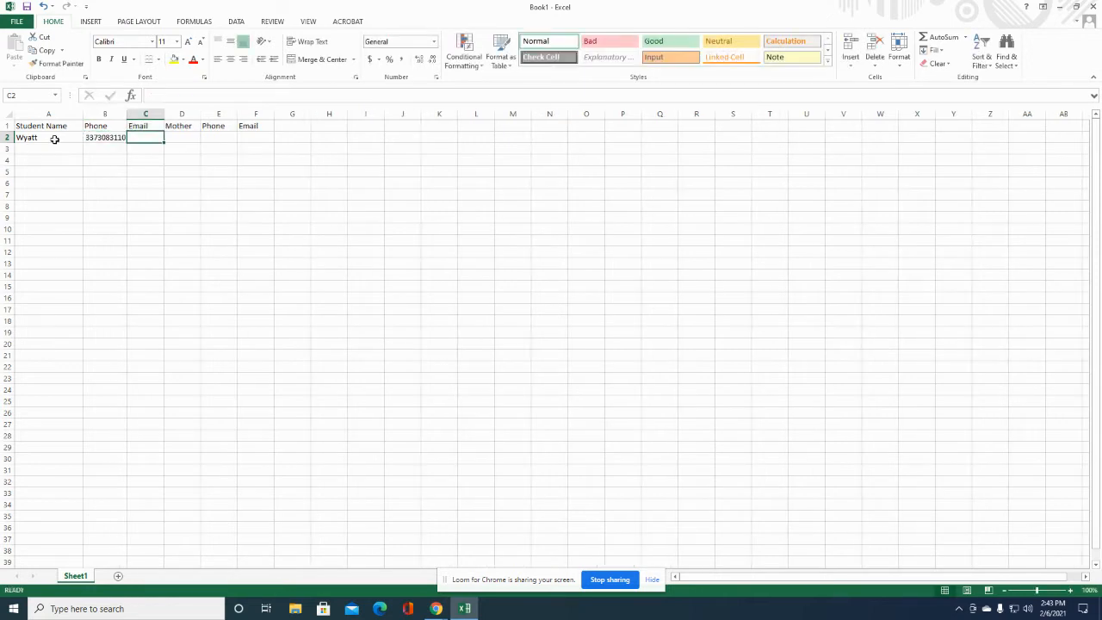
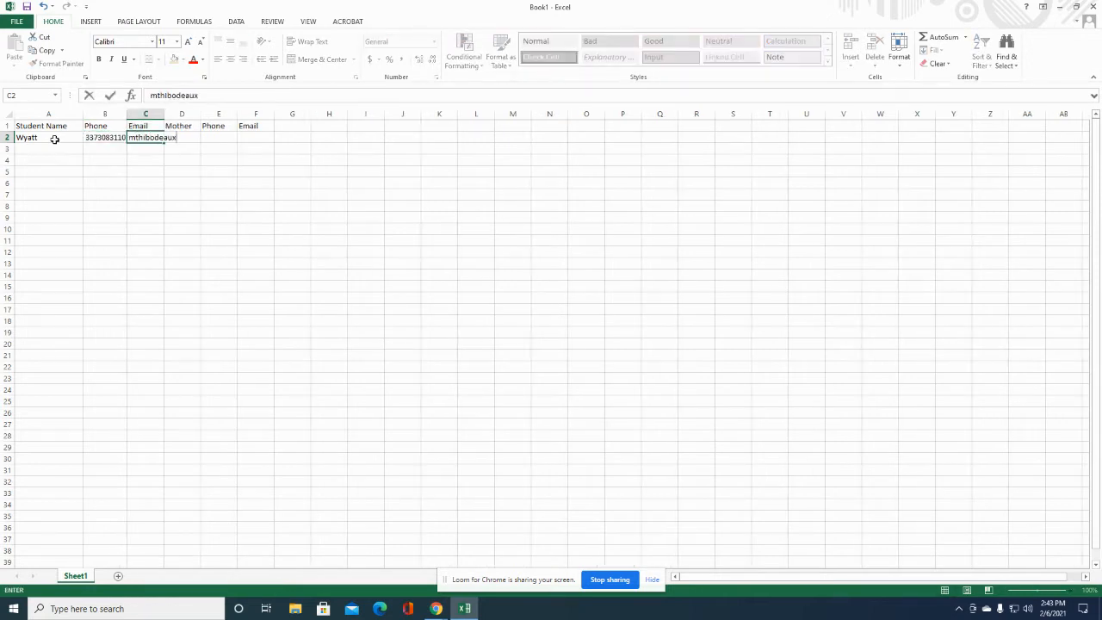
key(Tab)
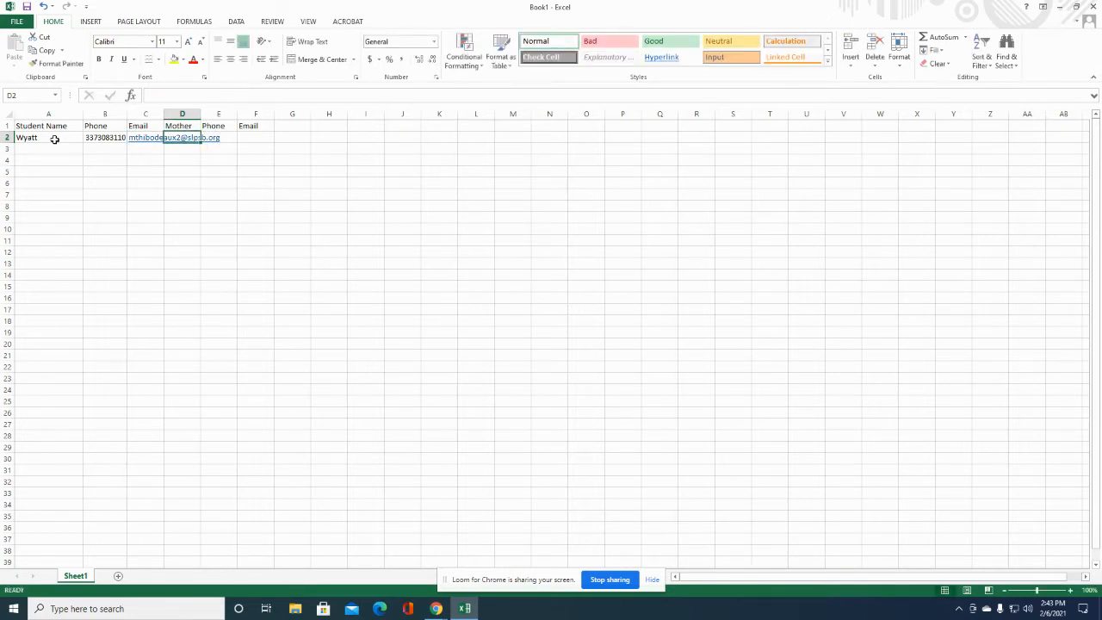
Enter the mother's first name, phone number and email in D2:F2.
text(mindy)
key(Tab)
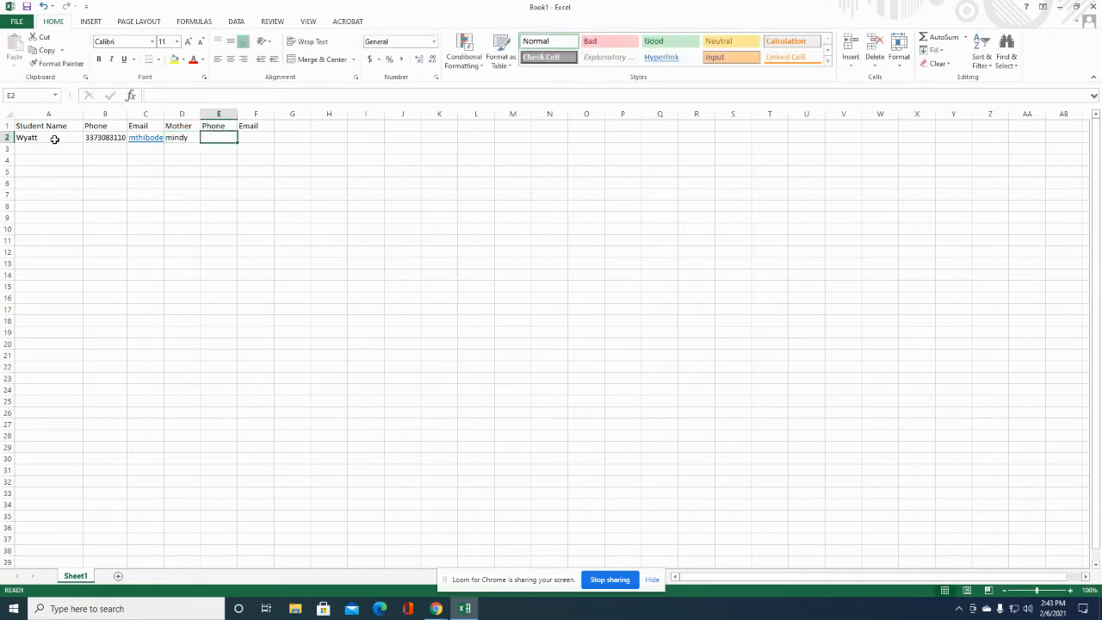
key(Tab)
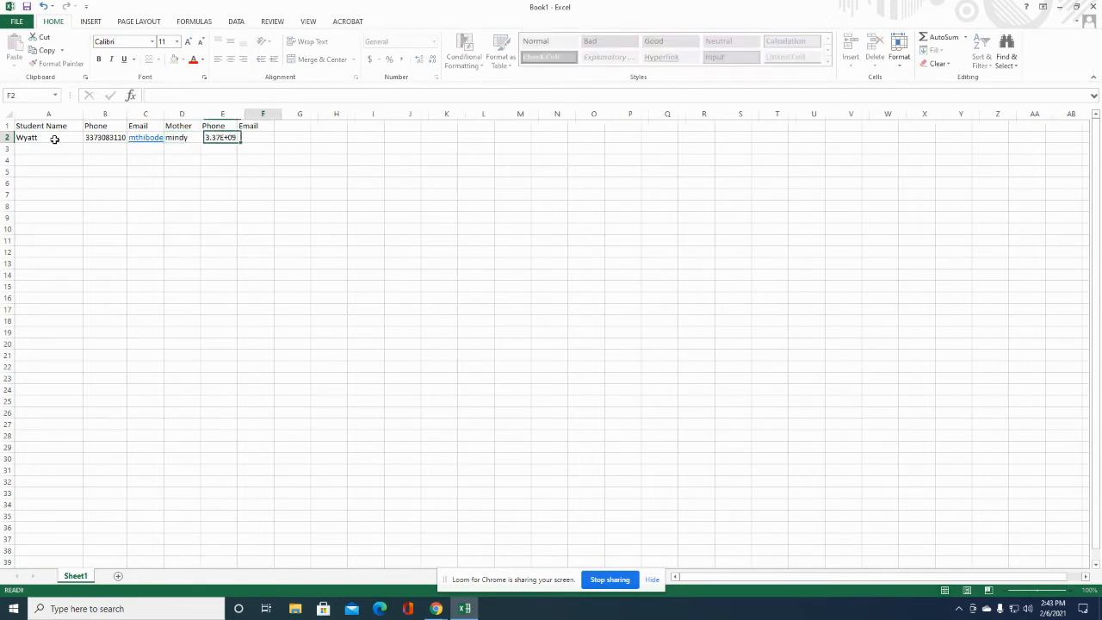
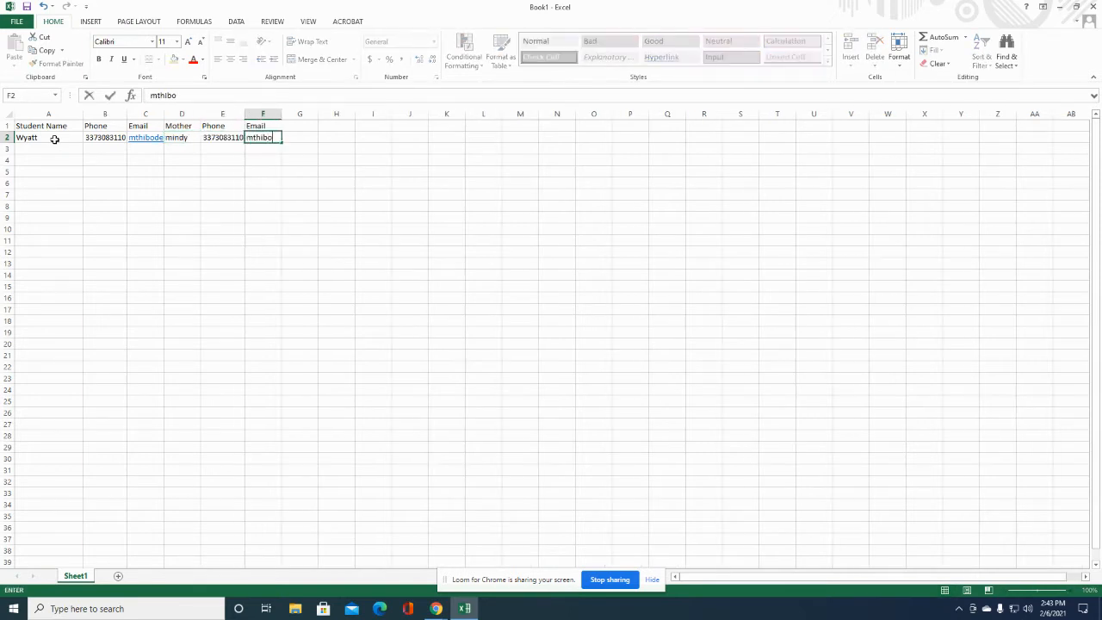
click(35, 148)
Enter the second student's first name and phone number in A3:B3.
text(Sam)
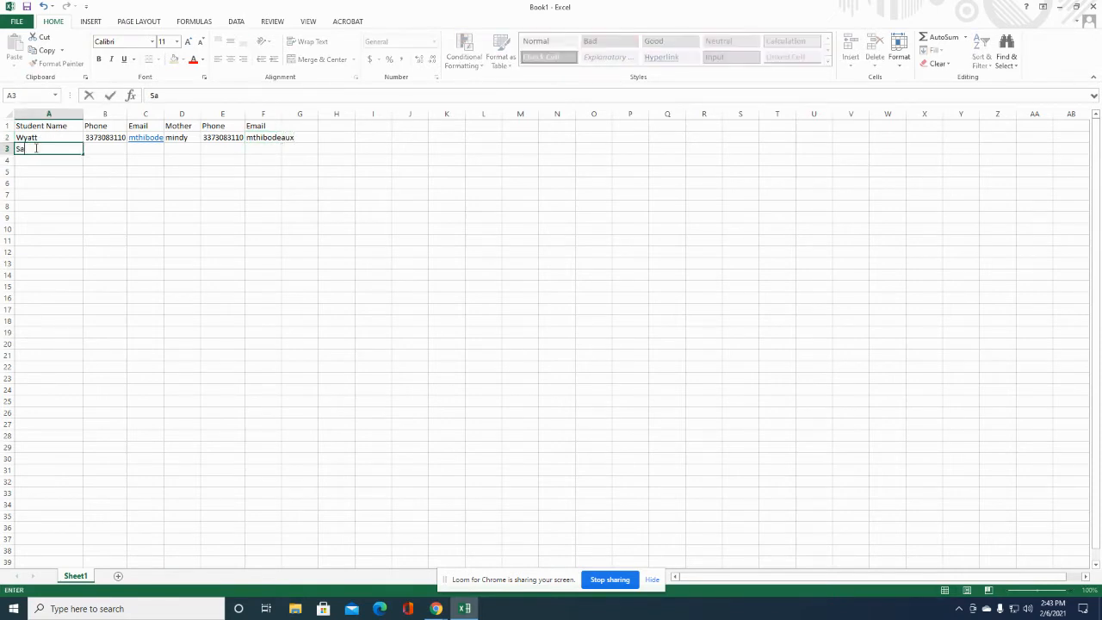
key(Tab)
text(55)
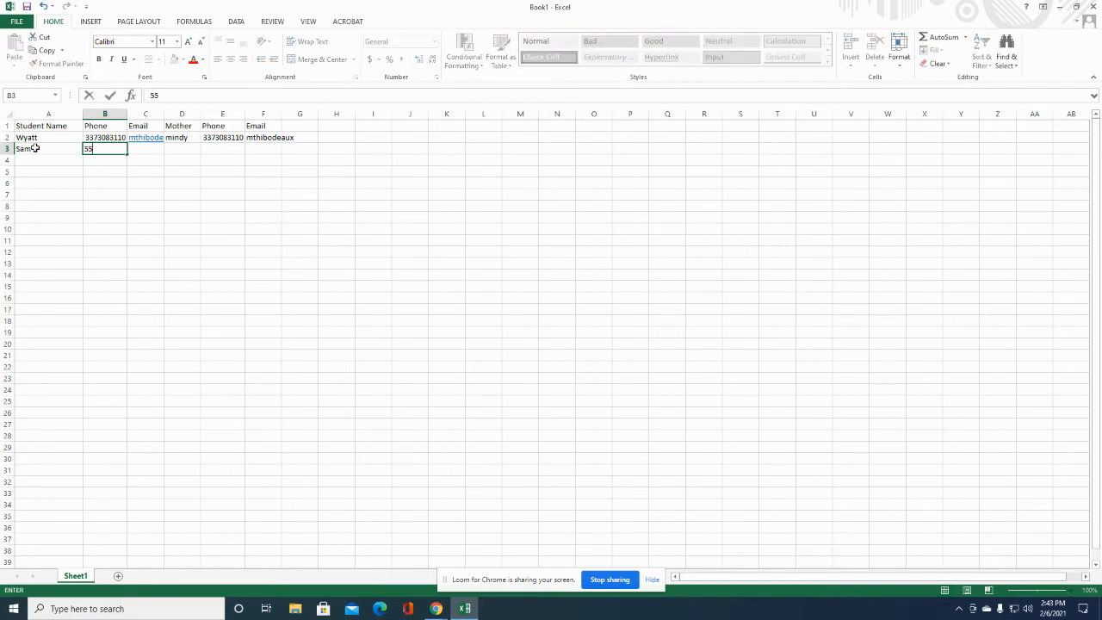
text(55555555)
drag(162, 96, 175, 95)
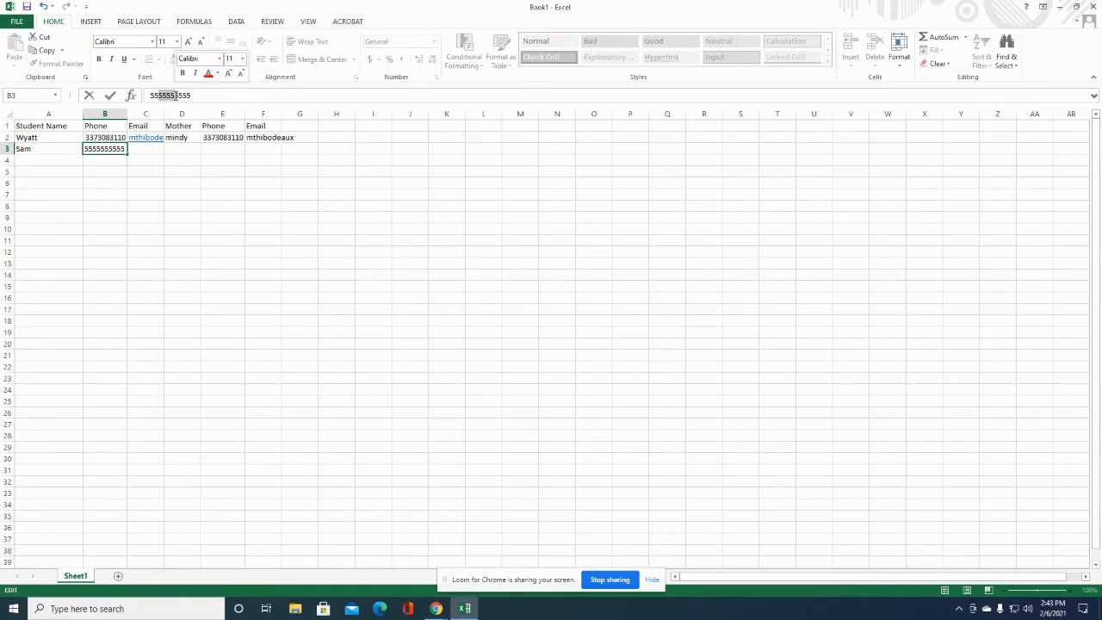
click(154, 150)
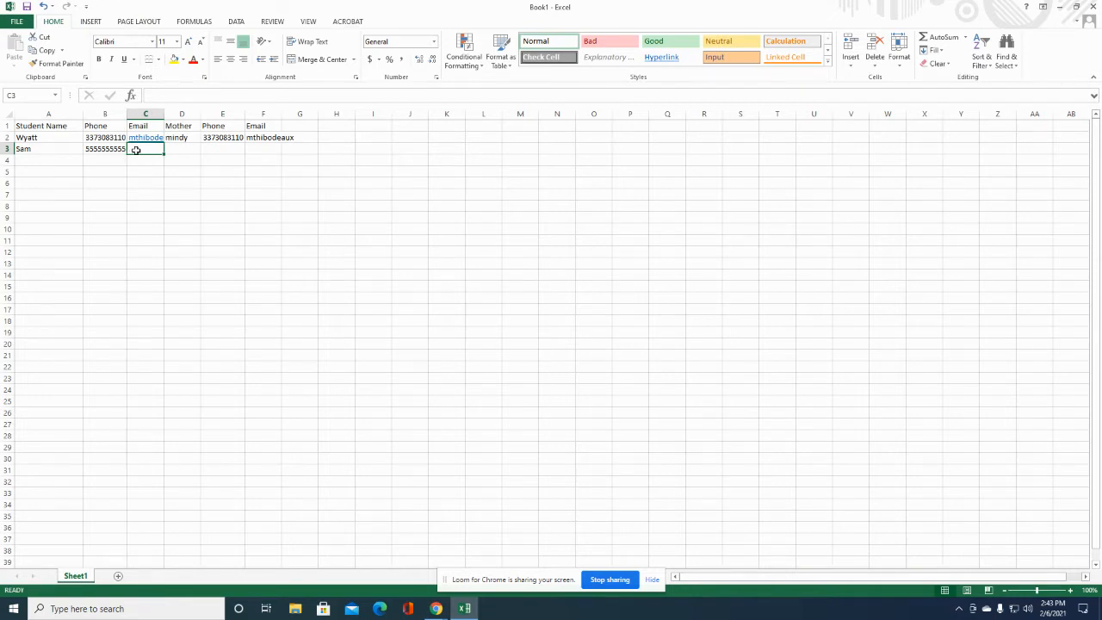
Enter the second mother's first name in D3 and her phone number in E3.
click(174, 148)
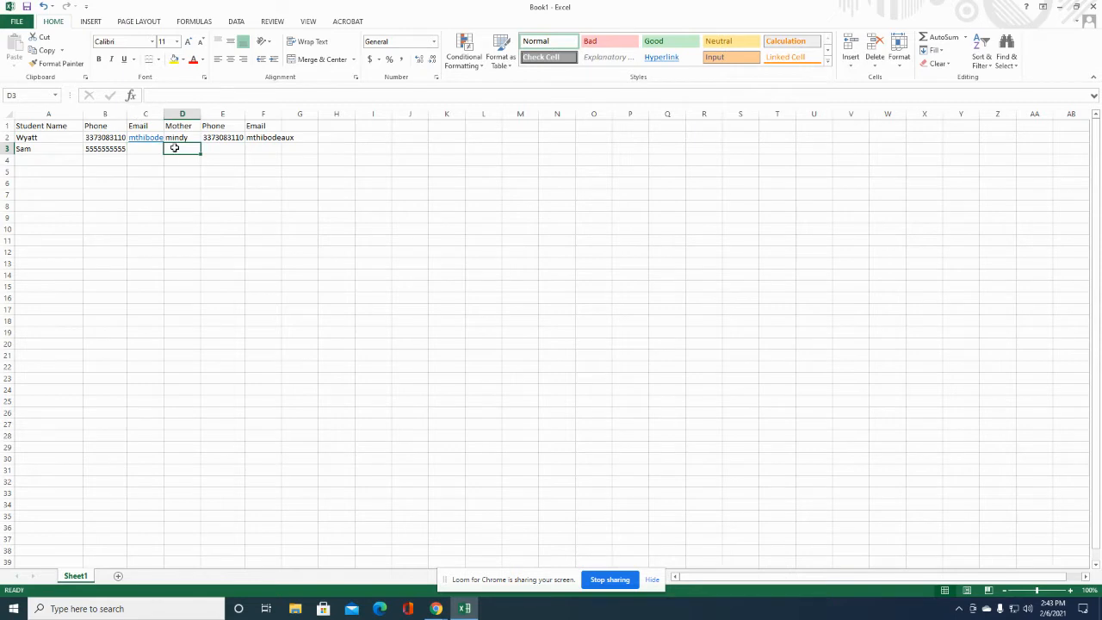
text(samant)
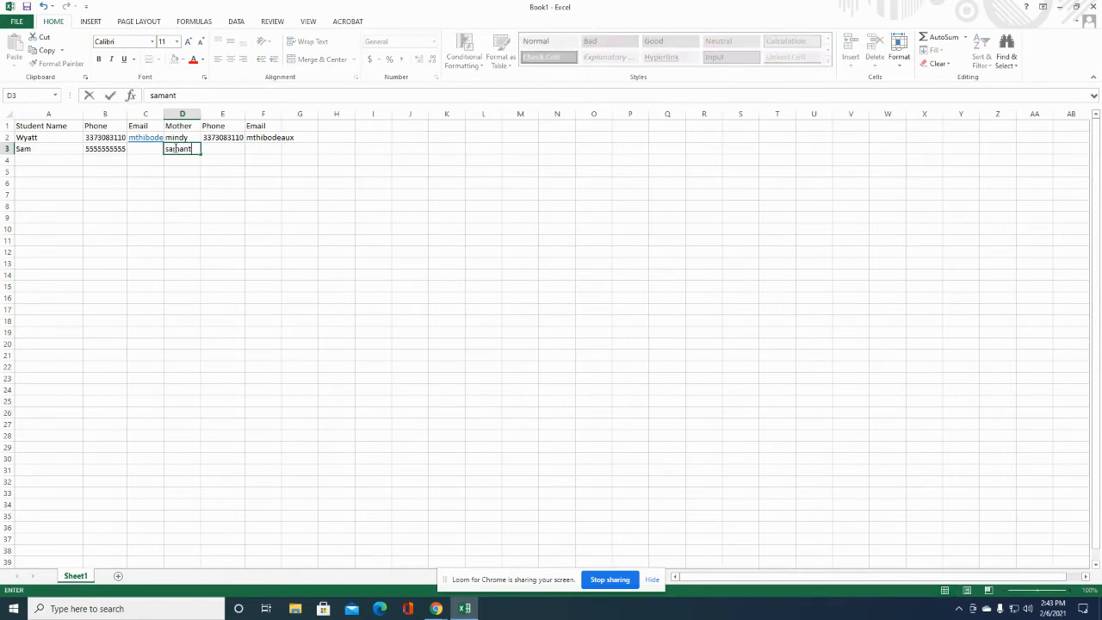
text(ha)
click(236, 148)
text(5)
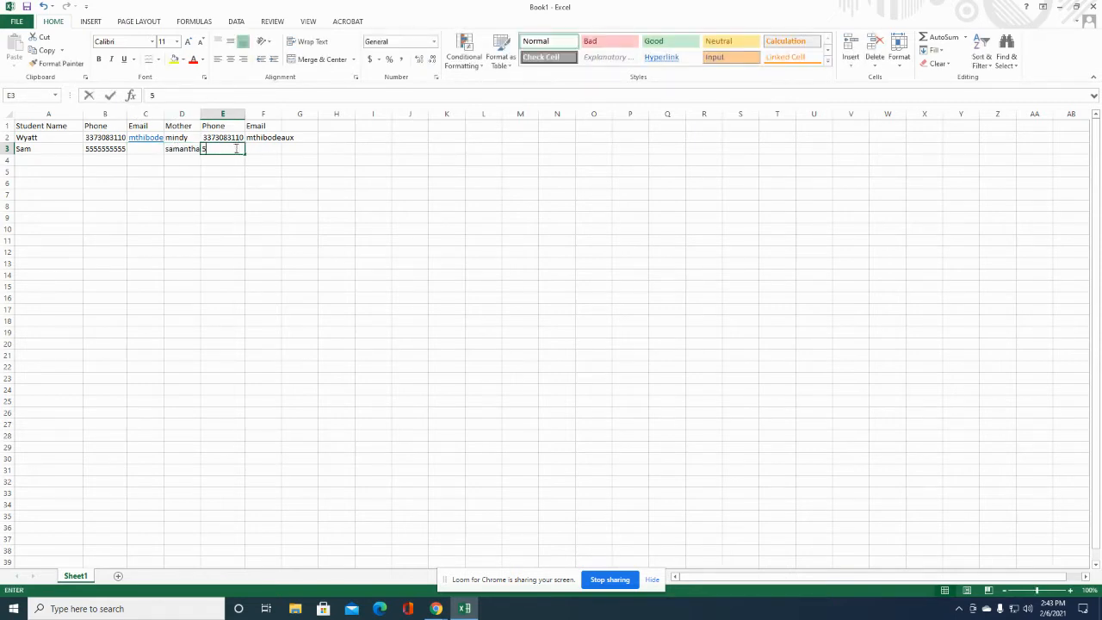
text(555555555)
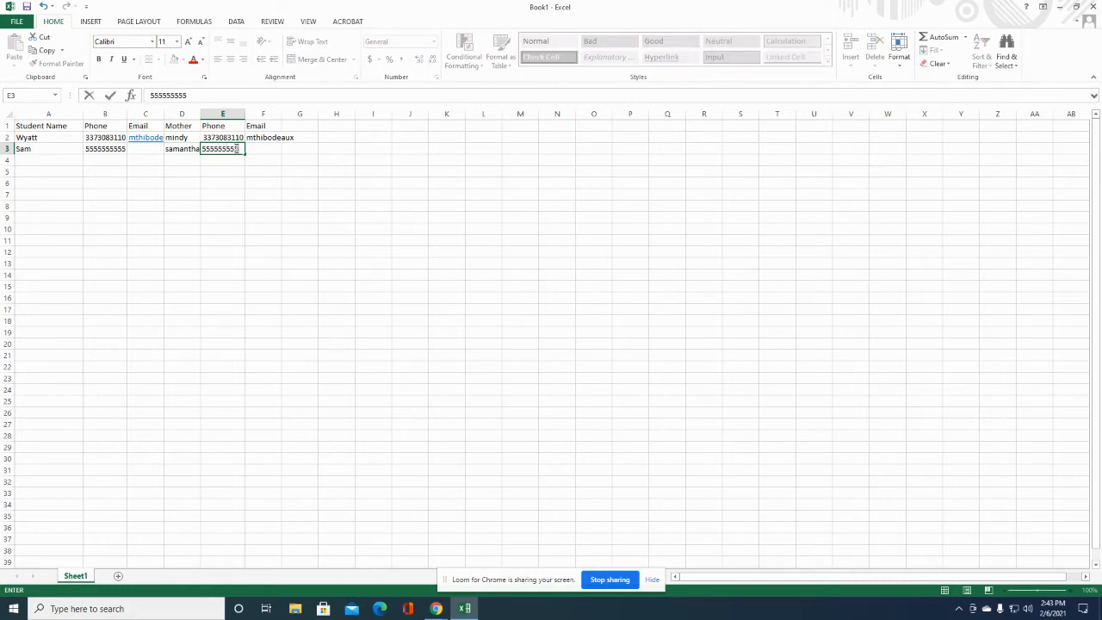
click(40, 161)
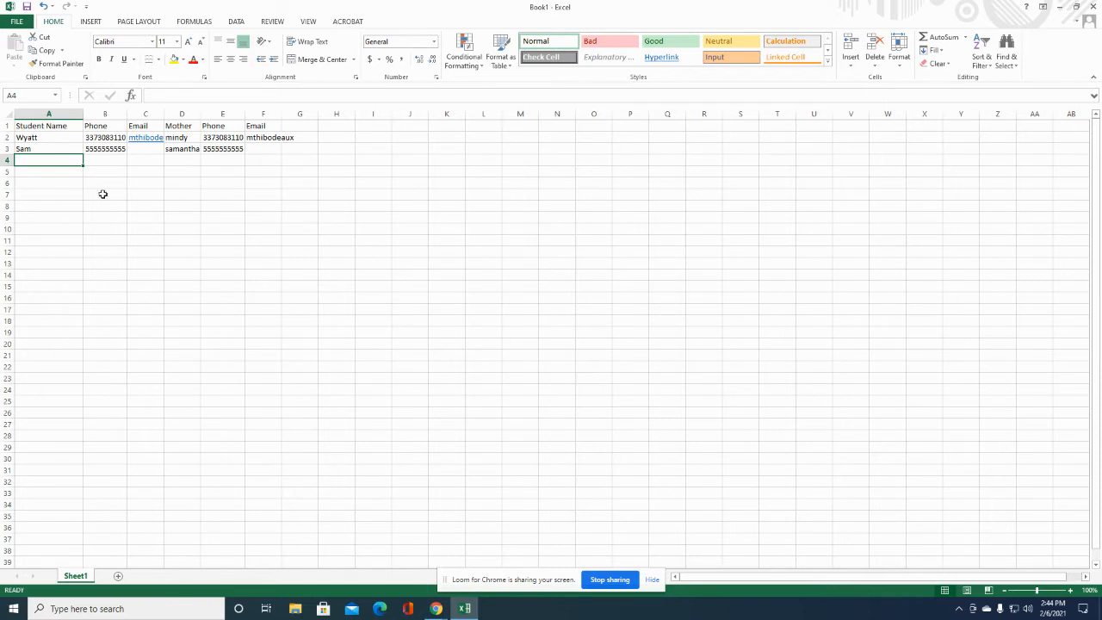
Save the workbook as 'Math Session 1' in Desktop > School Work, then close Excel.
click(15, 23)
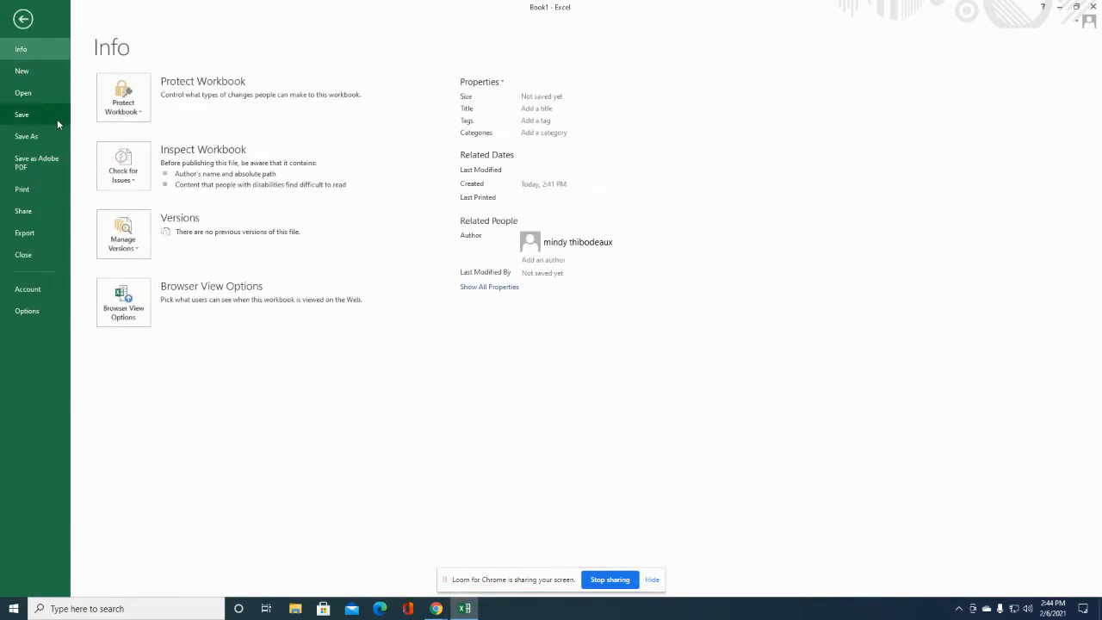
click(48, 139)
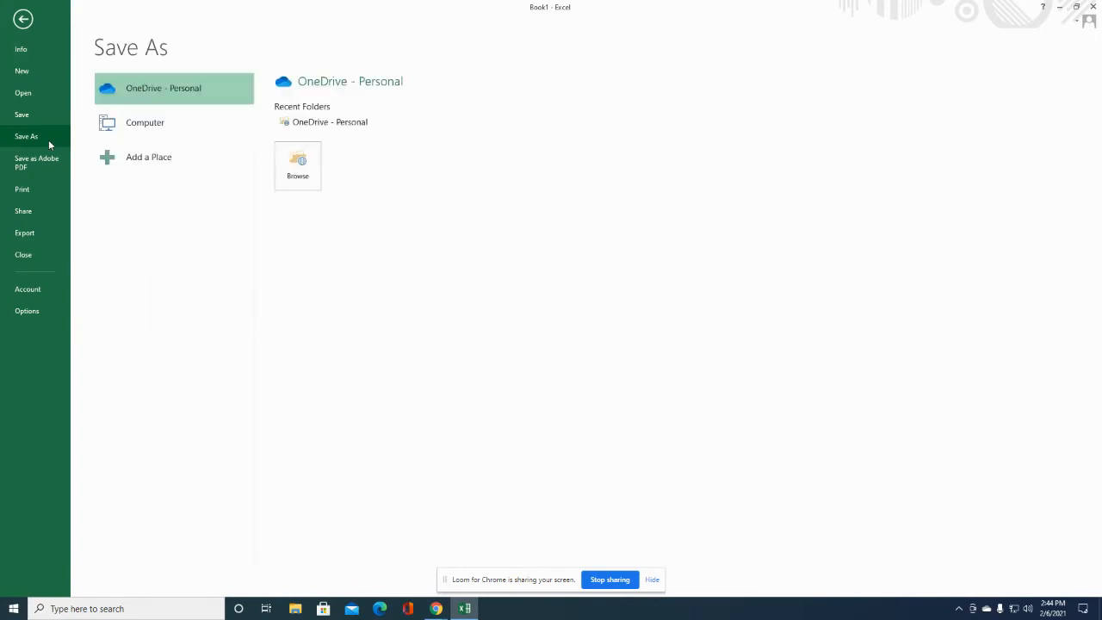
click(297, 163)
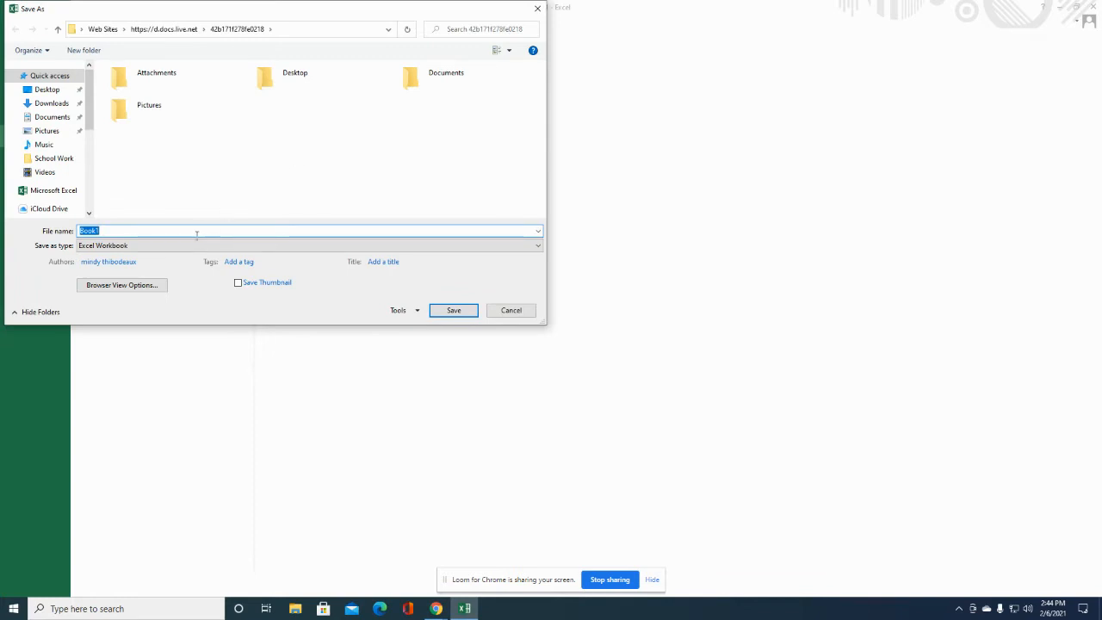
click(60, 159)
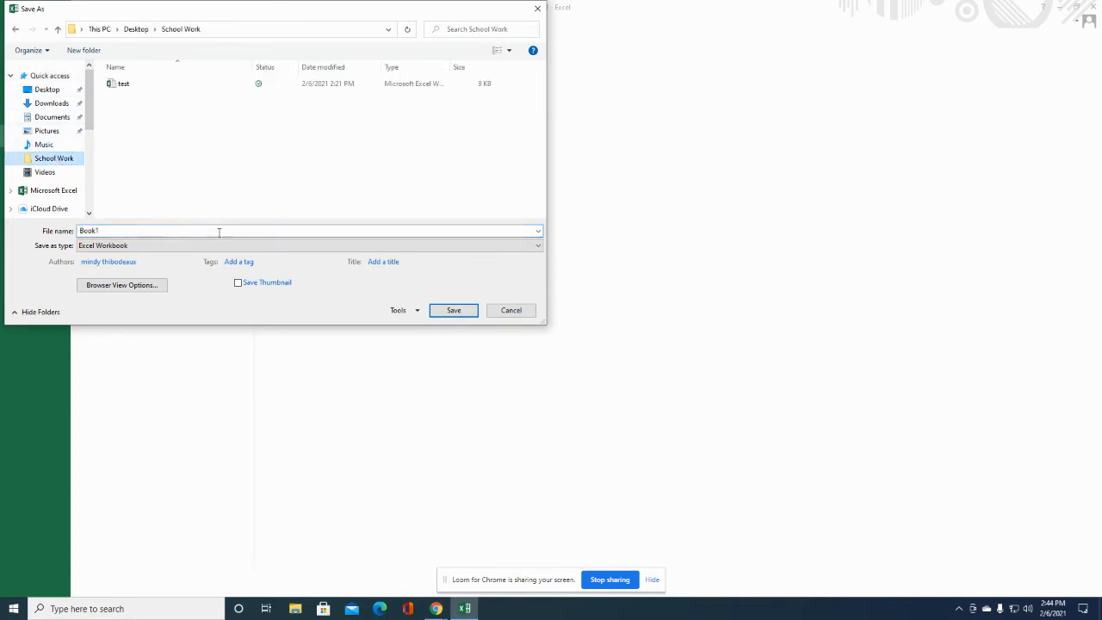
double_click(177, 231)
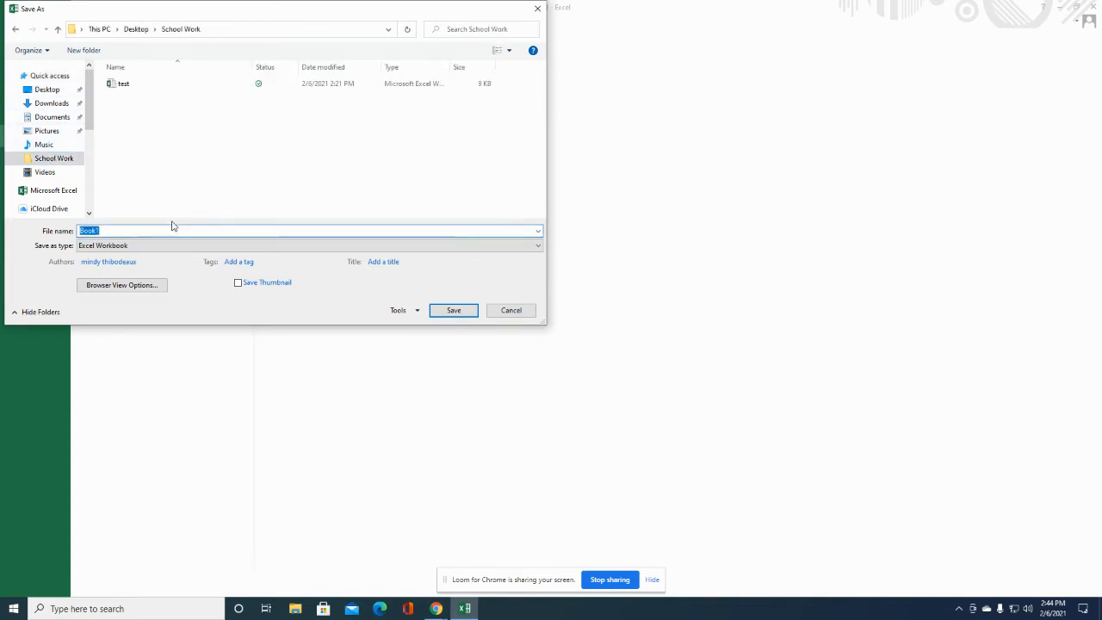
text(Math Session 1)
click(456, 312)
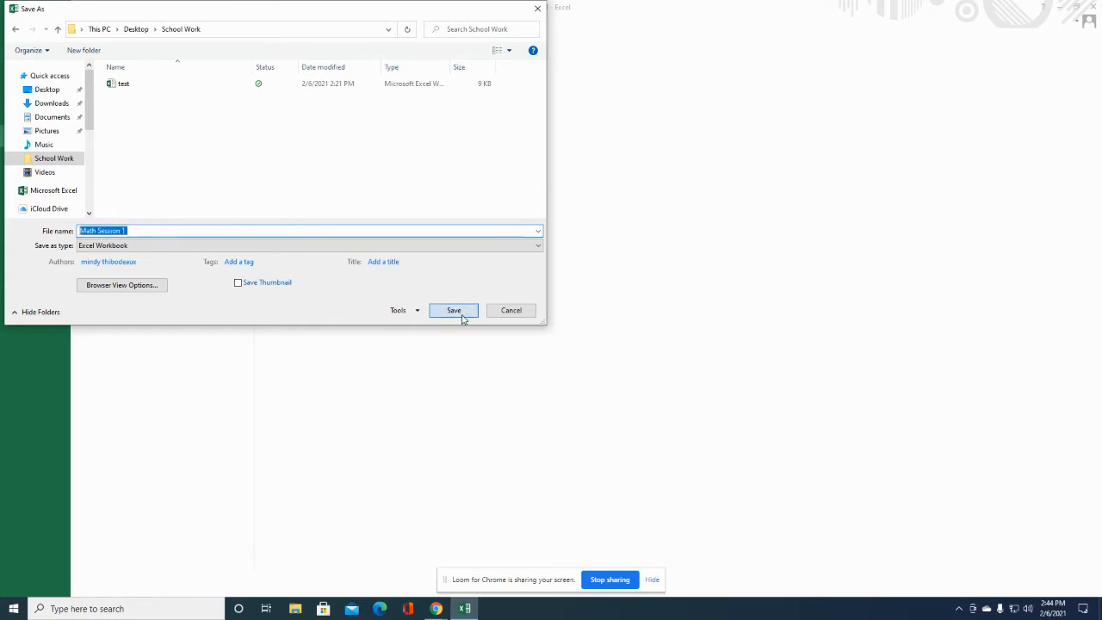
click(1092, 7)
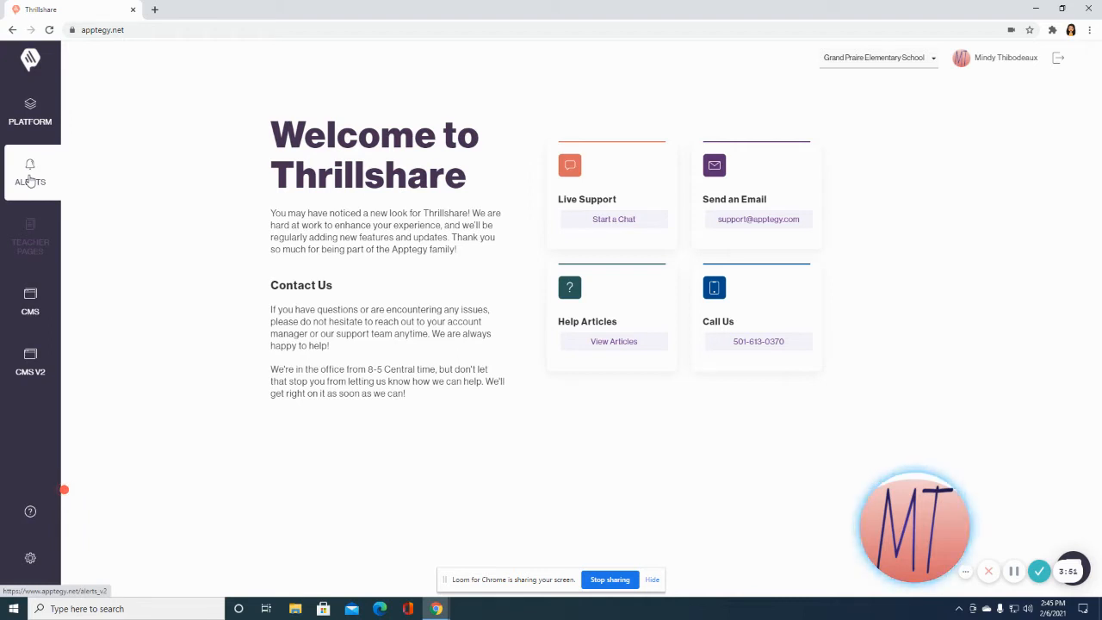
Go to Alerts > Data Management and switch to the empty Data tab.
click(30, 176)
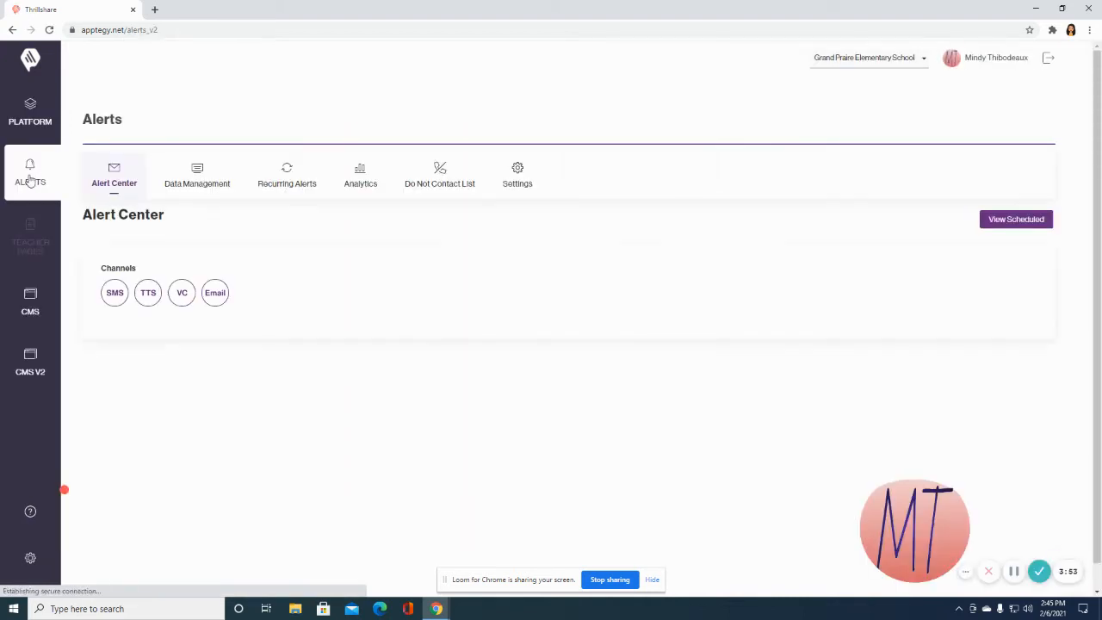
click(198, 172)
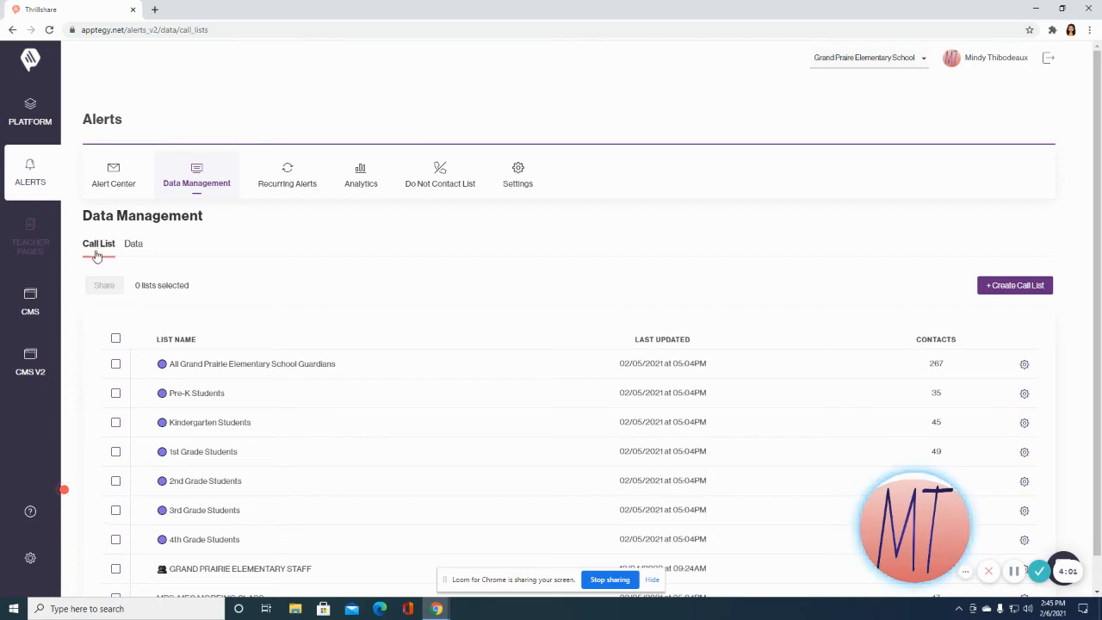
scroll(258, 305, down, 1)
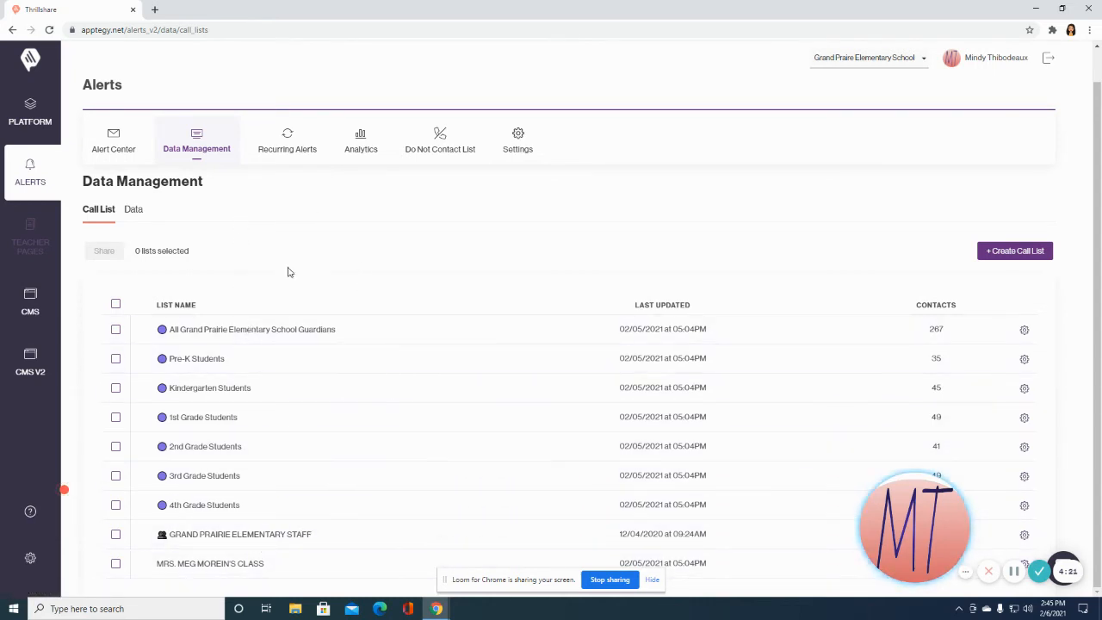
click(132, 211)
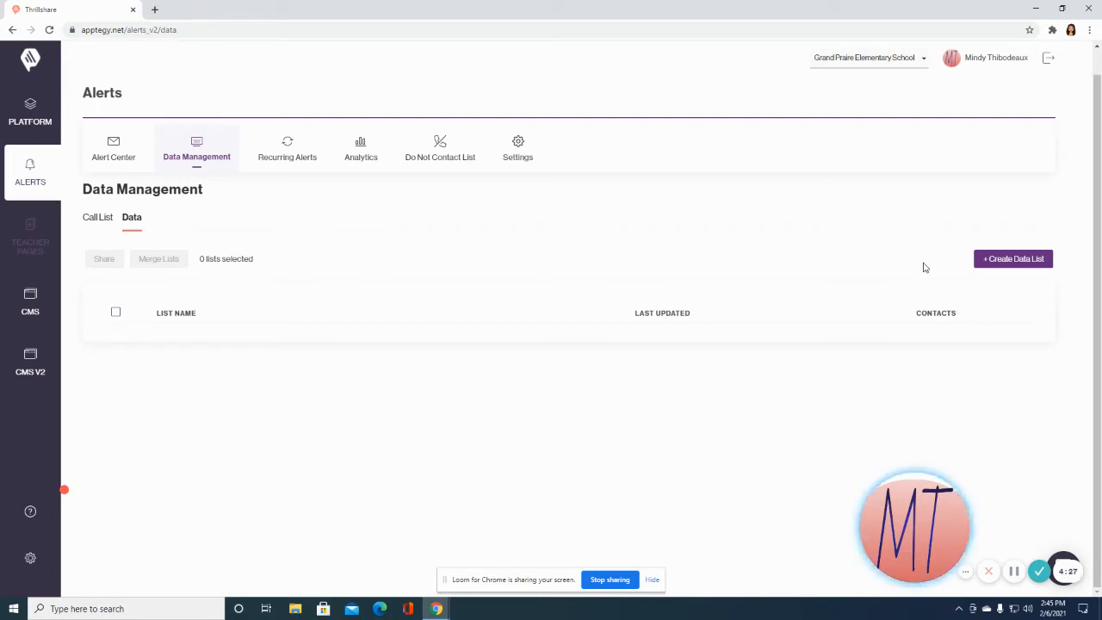
Create a data list named 'Math Session 1' with Math Session 1.xlsx attached and continue.
click(995, 264)
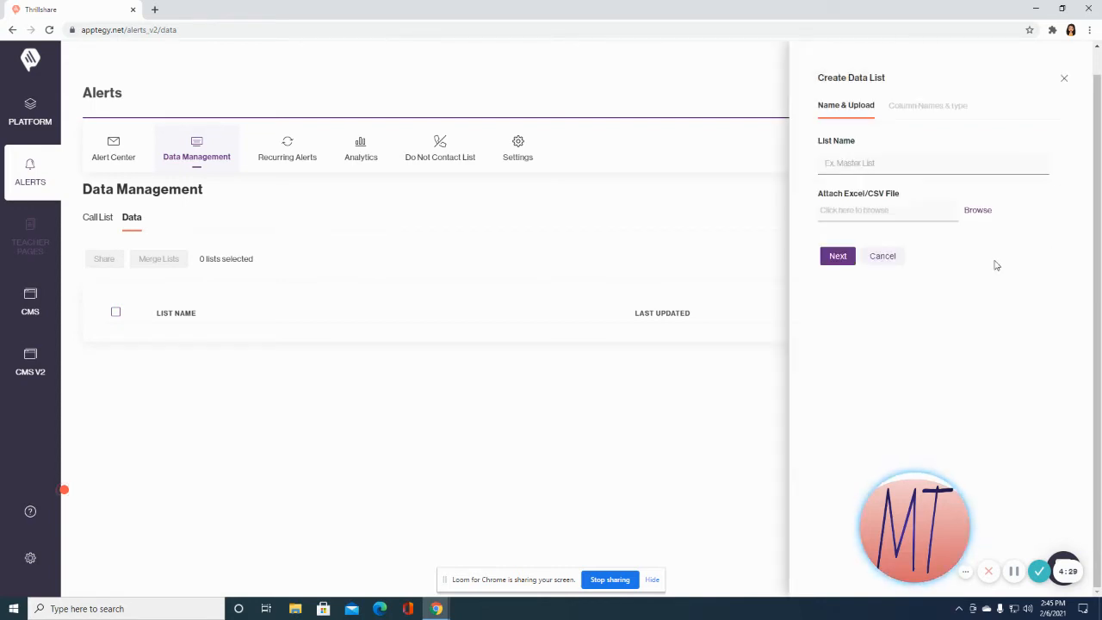
click(892, 160)
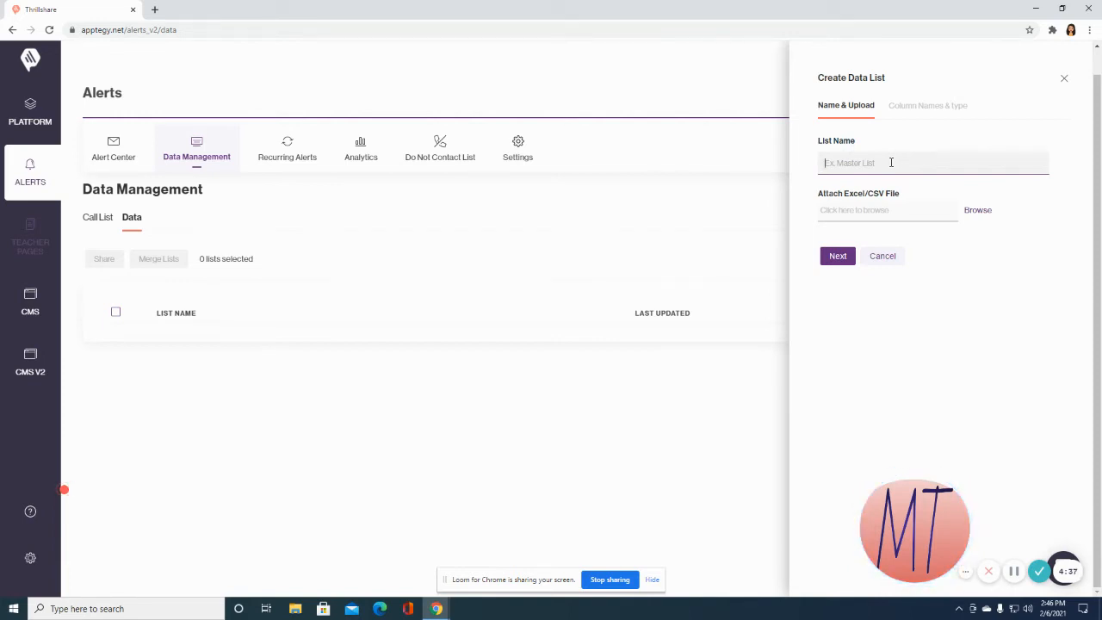
text(Ma)
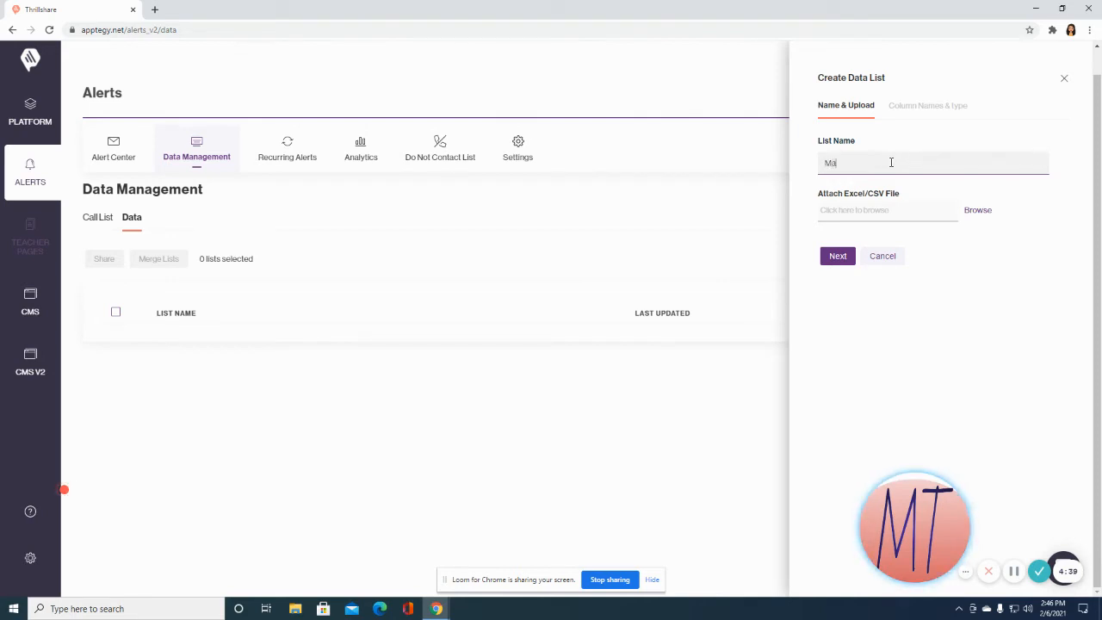
text(th Sess)
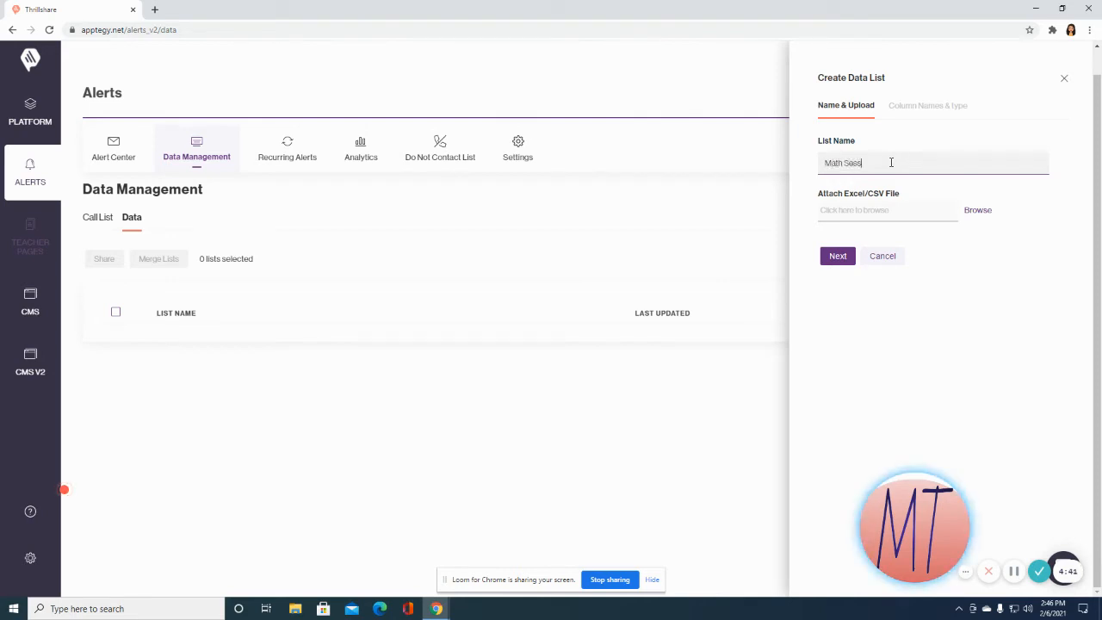
text(ion 1)
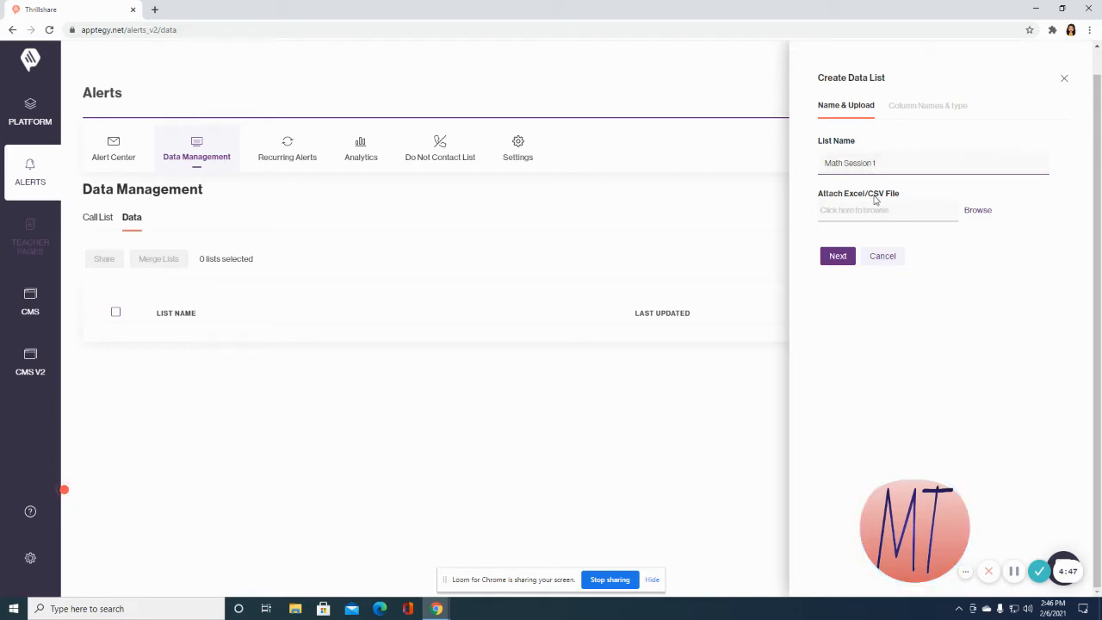
click(978, 217)
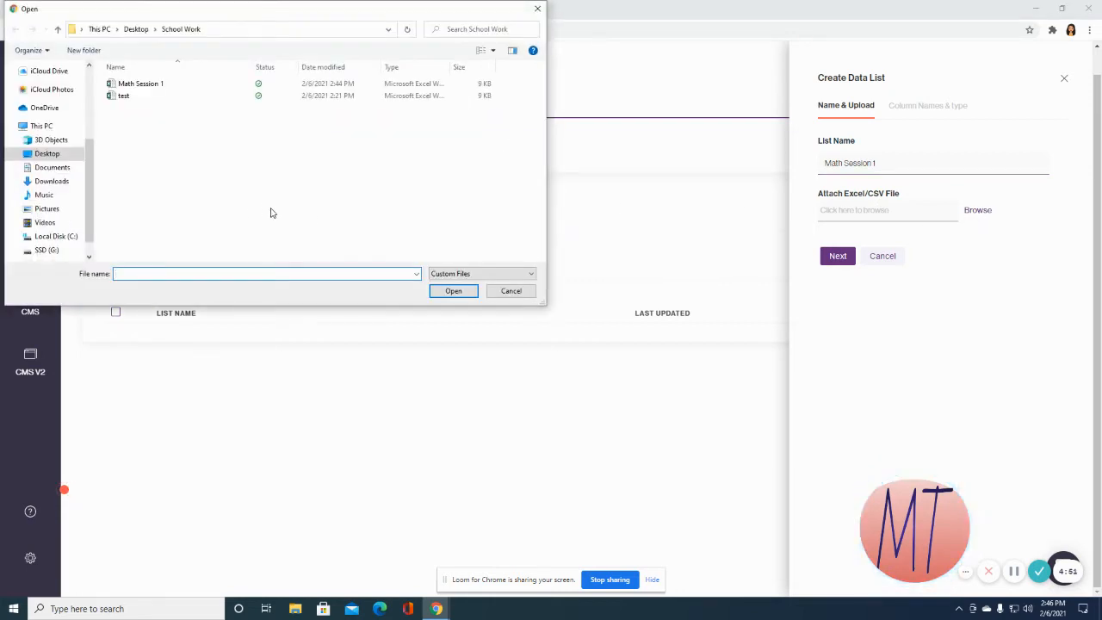
double_click(153, 87)
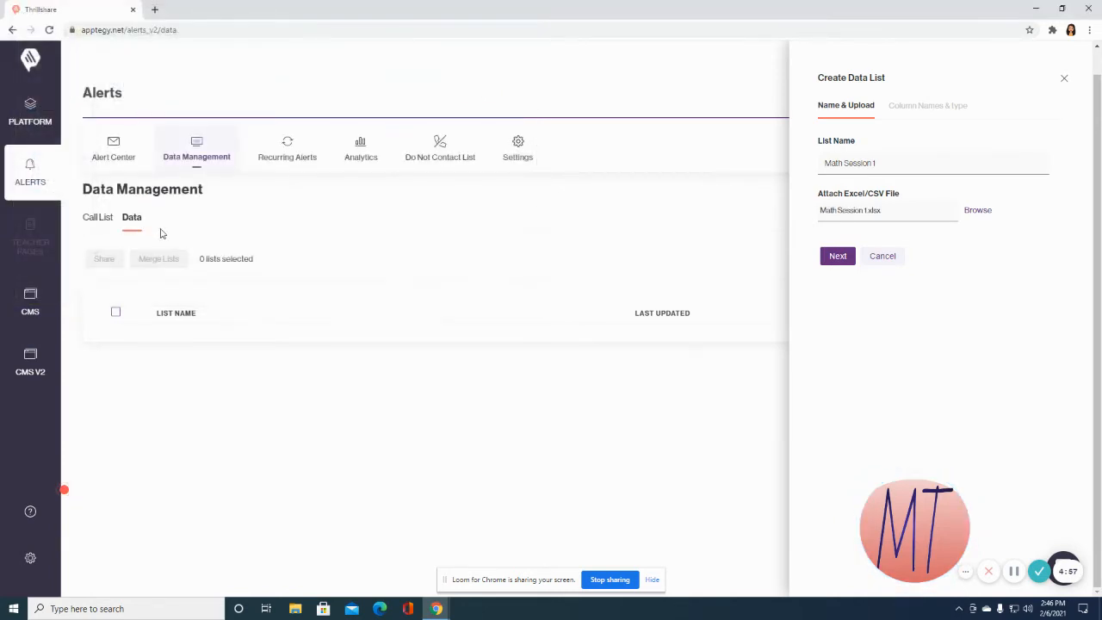
click(844, 258)
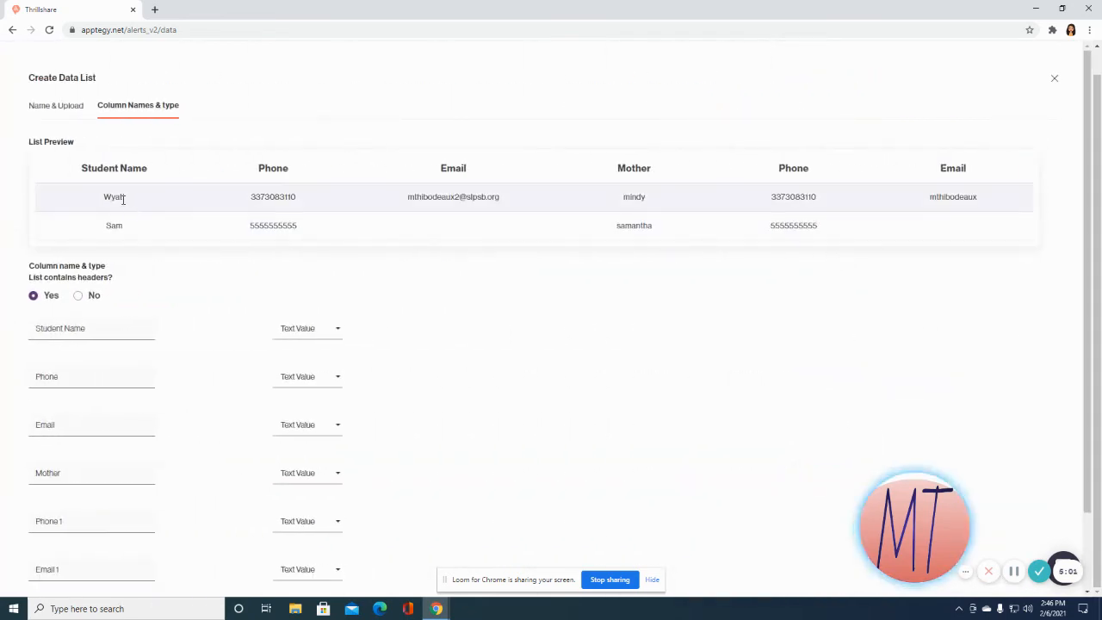
Set the Phone column type to Phone Number and the Email column to Email.
scroll(130, 212, down, 1)
scroll(130, 213, up, 1)
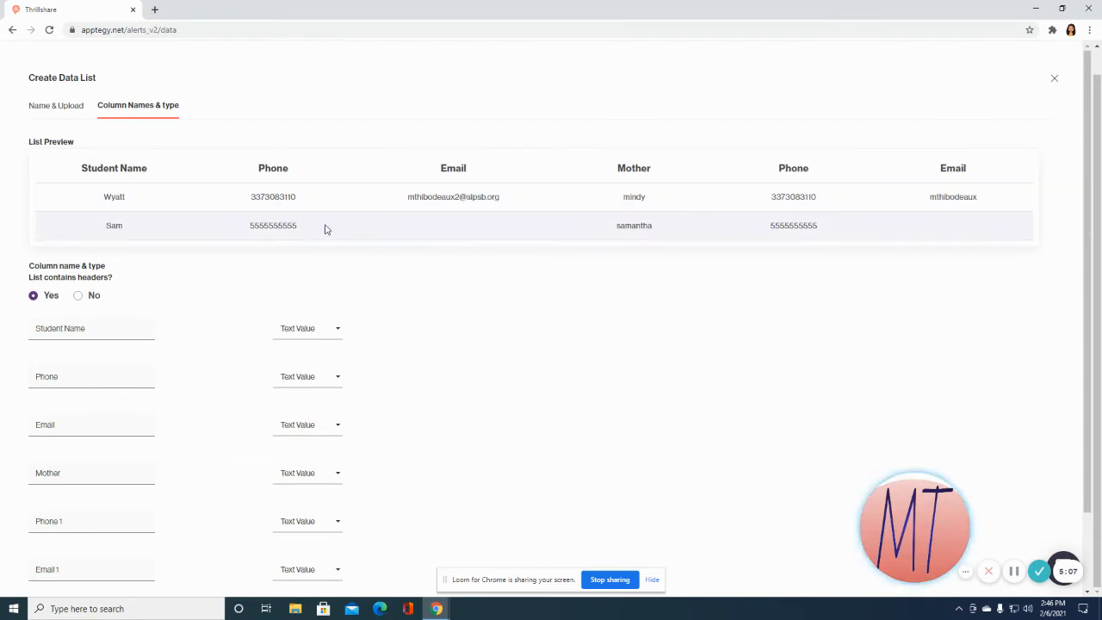
scroll(446, 310, down, 1)
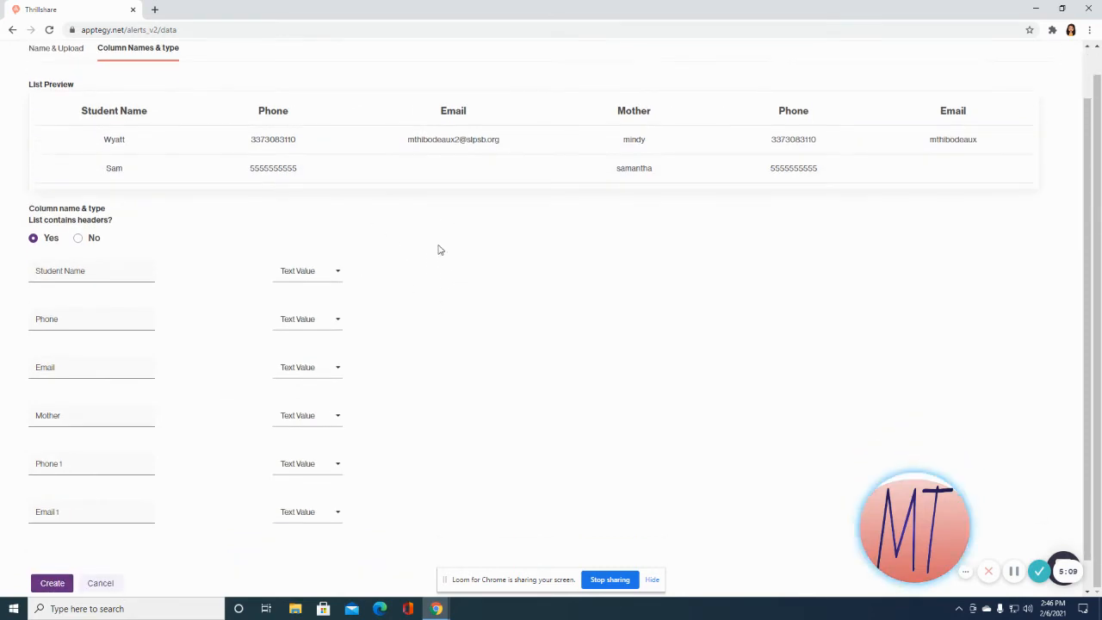
scroll(438, 242, down, 1)
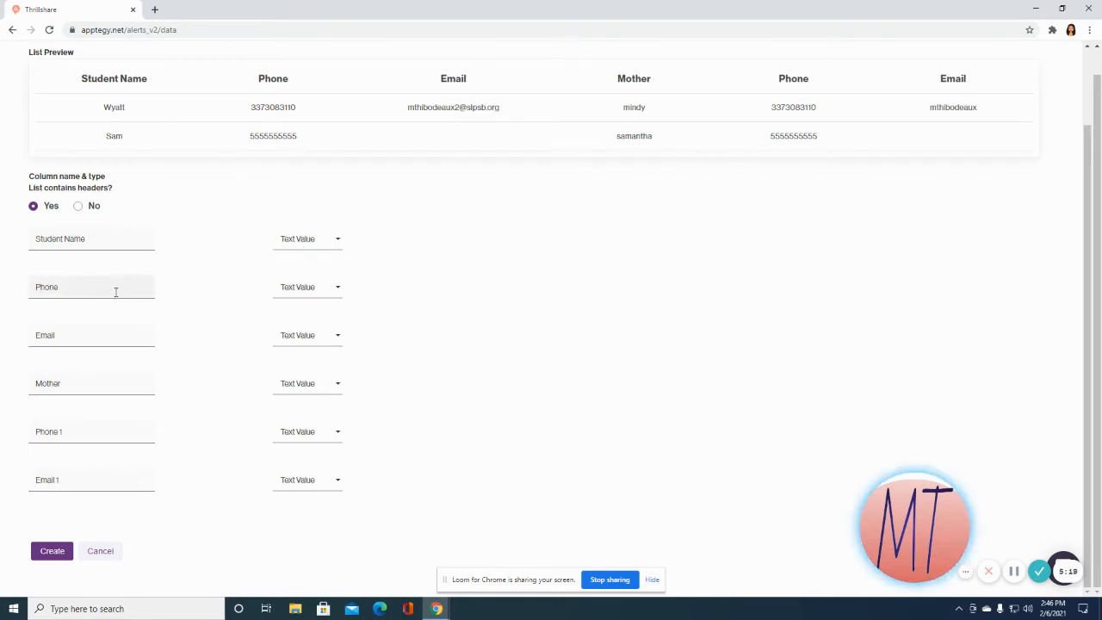
click(338, 290)
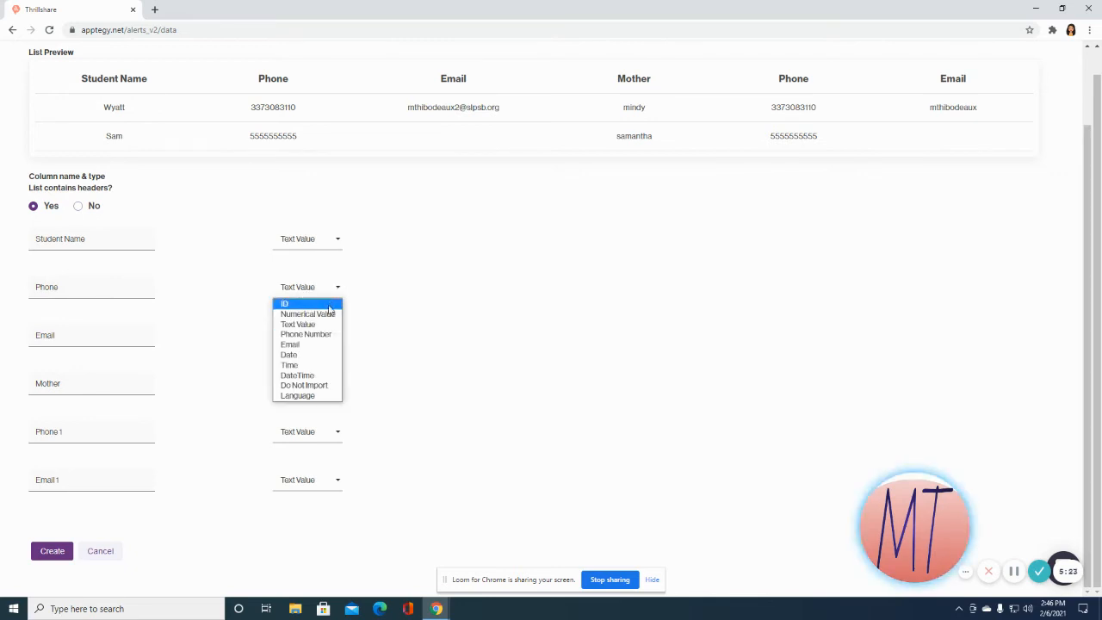
click(329, 335)
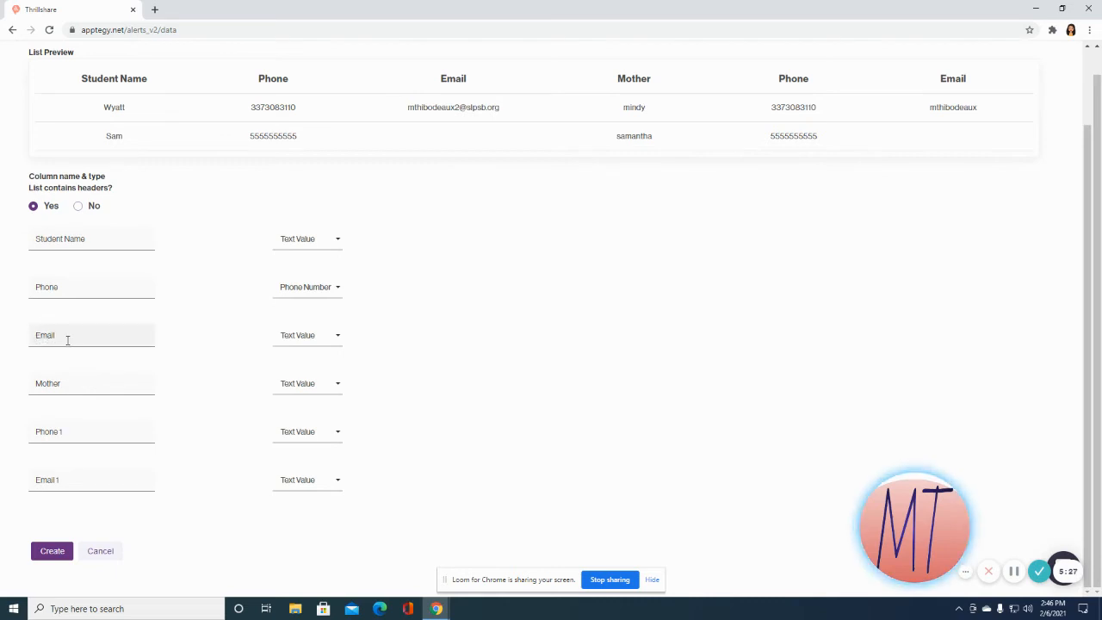
click(338, 339)
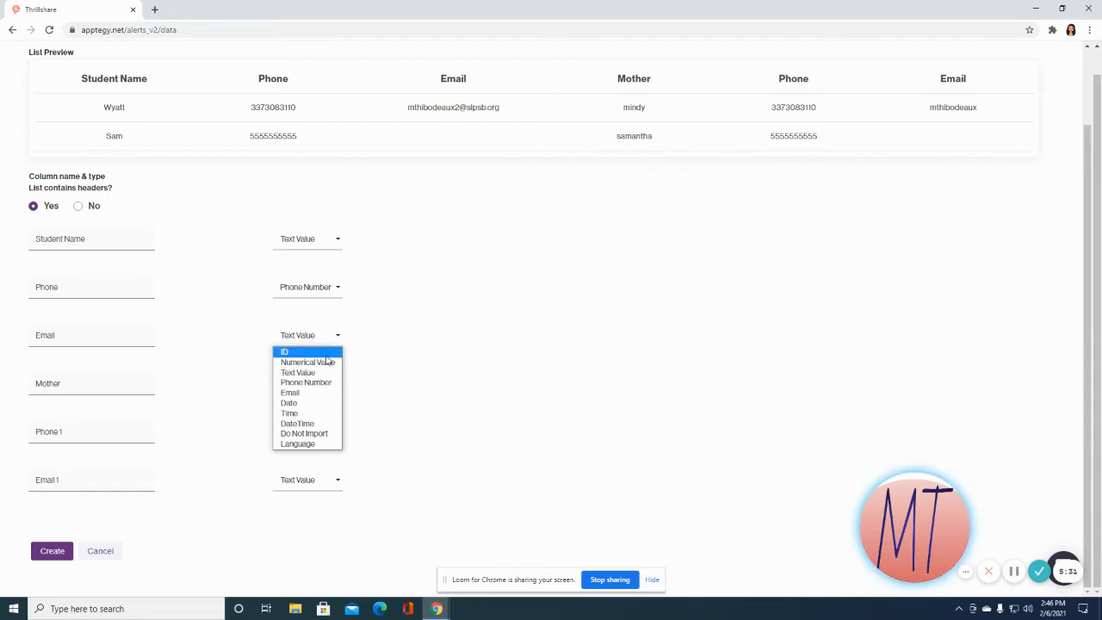
click(316, 394)
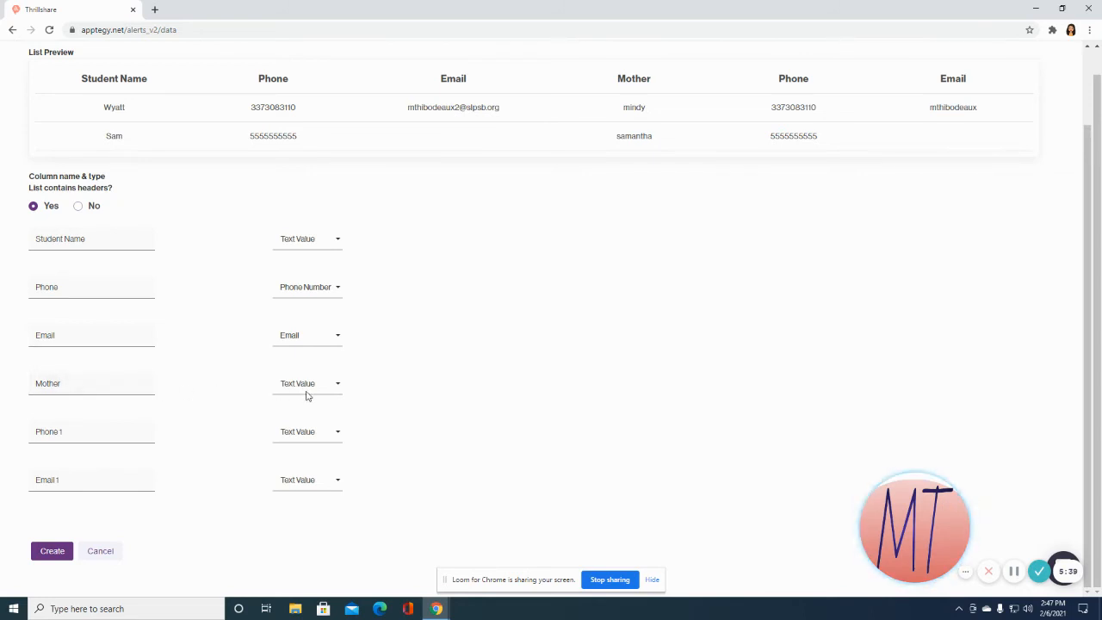
Set Phone 1 to Phone Number and Email 1 to Email, then create the list.
click(336, 433)
click(318, 478)
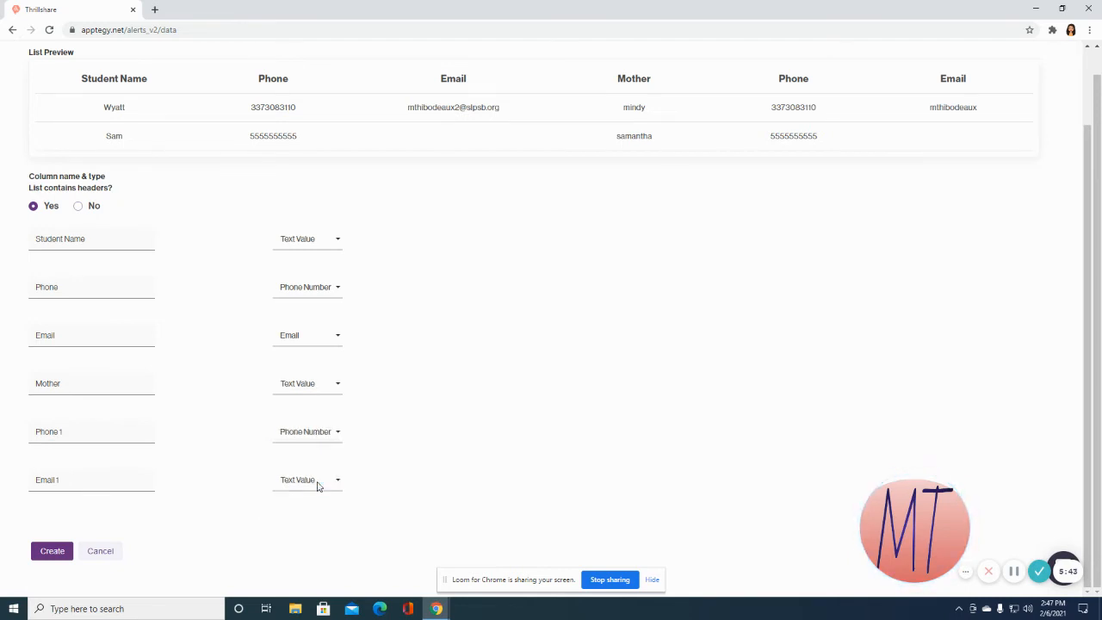
click(333, 484)
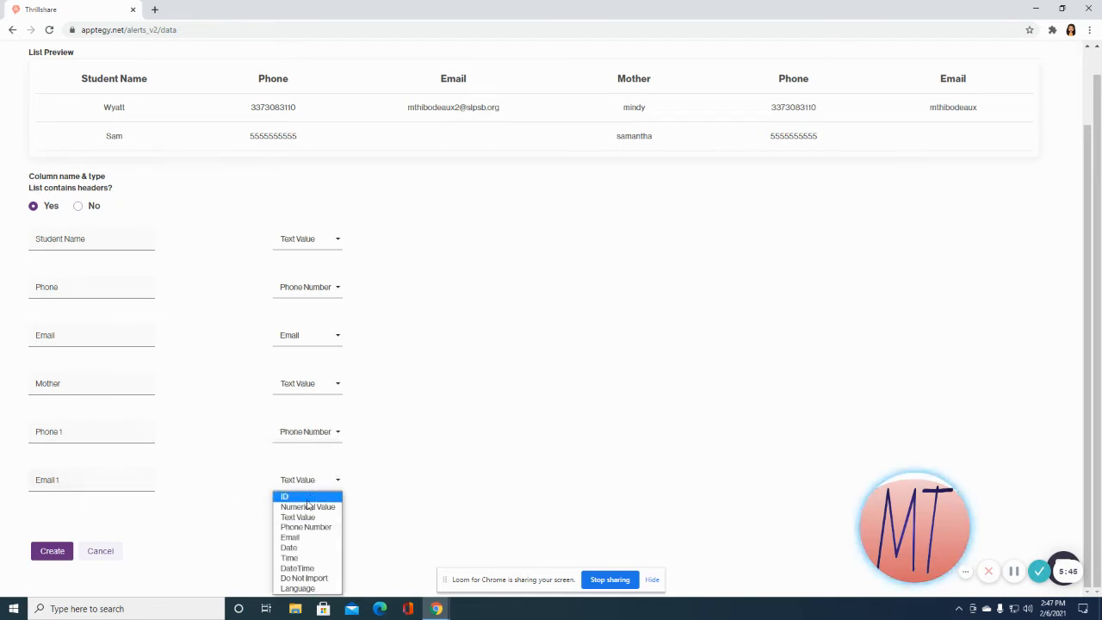
click(306, 535)
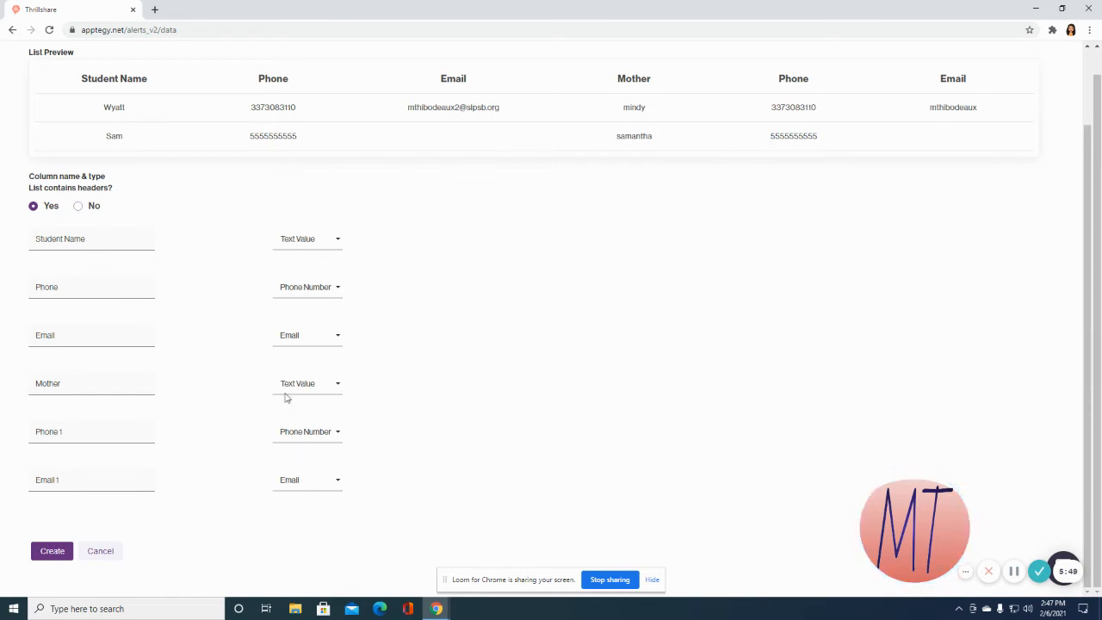
click(52, 551)
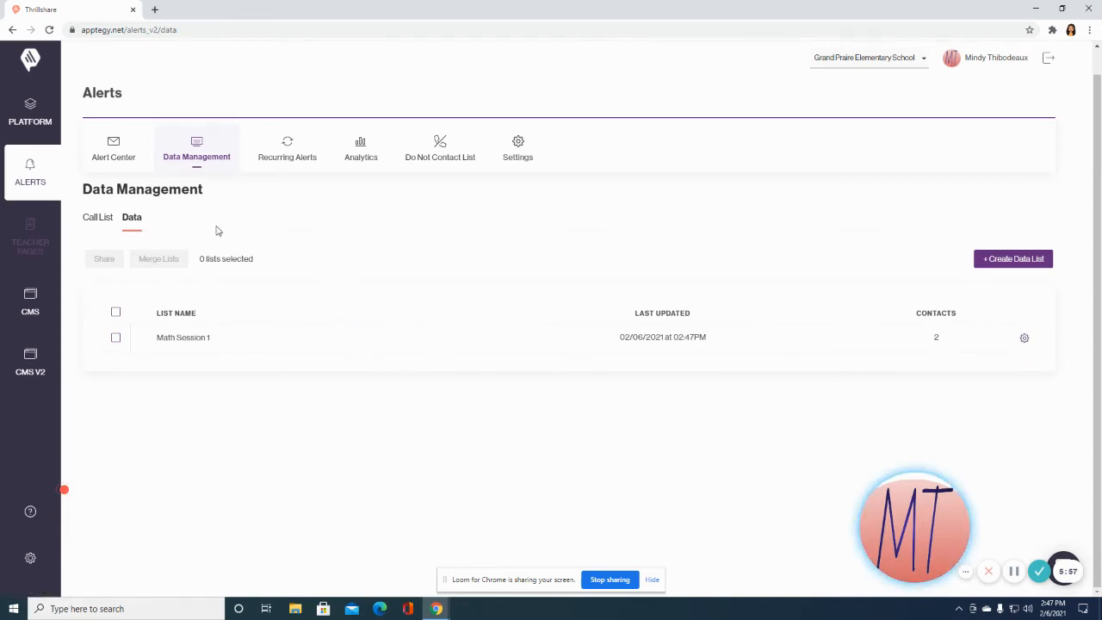
Create a 'Math Session 1' call list using the Math Session 1 data list as source.
click(101, 220)
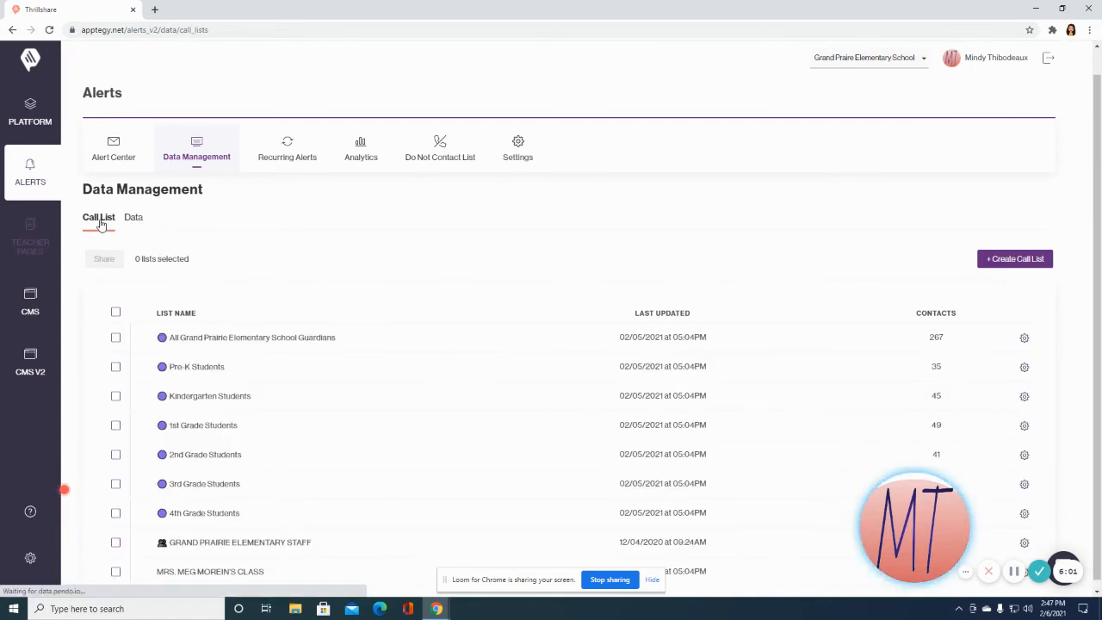
click(1003, 254)
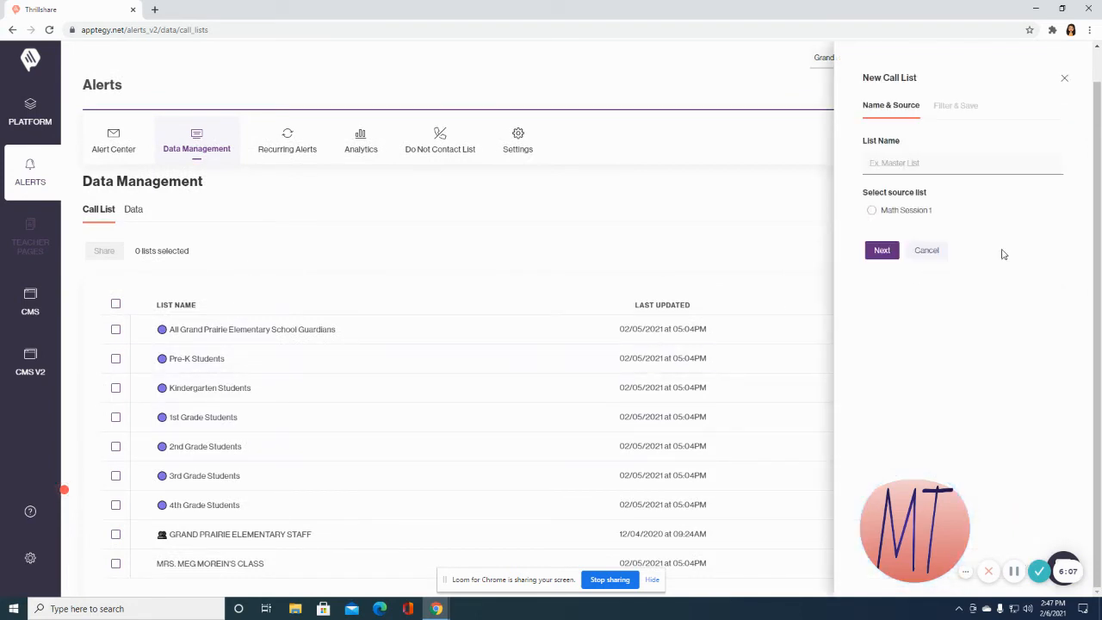
click(926, 164)
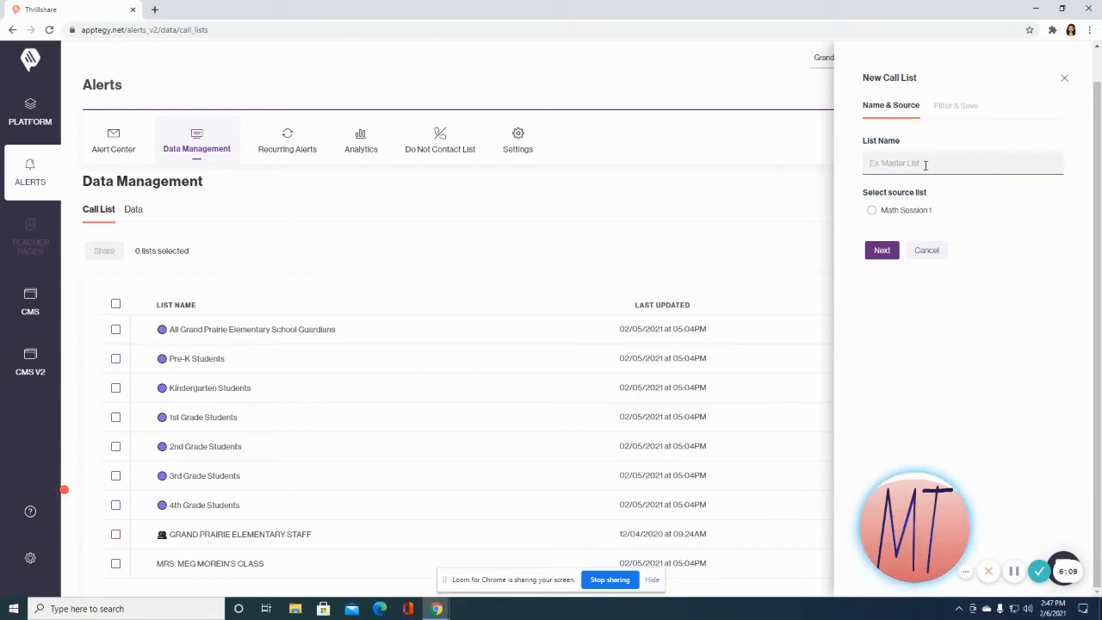
text(Math Session 1)
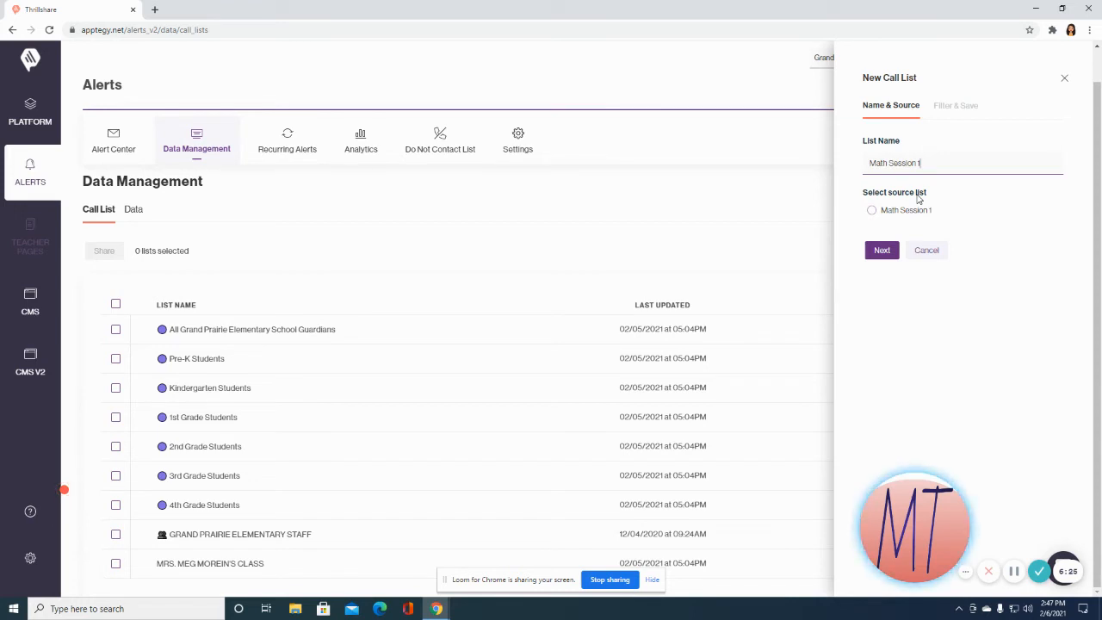
click(872, 212)
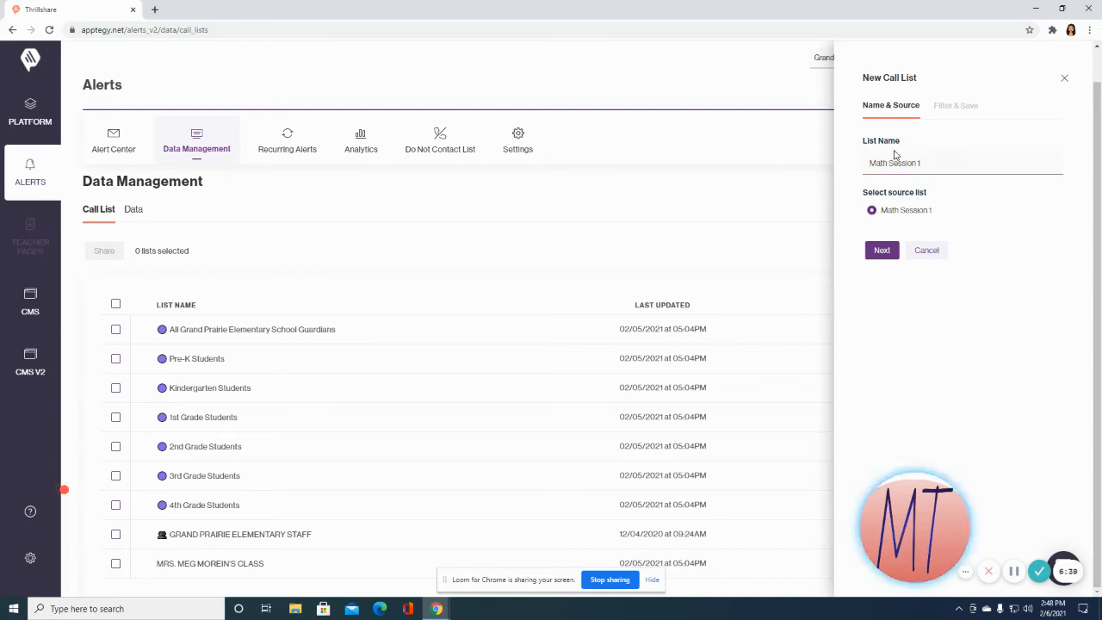
click(882, 250)
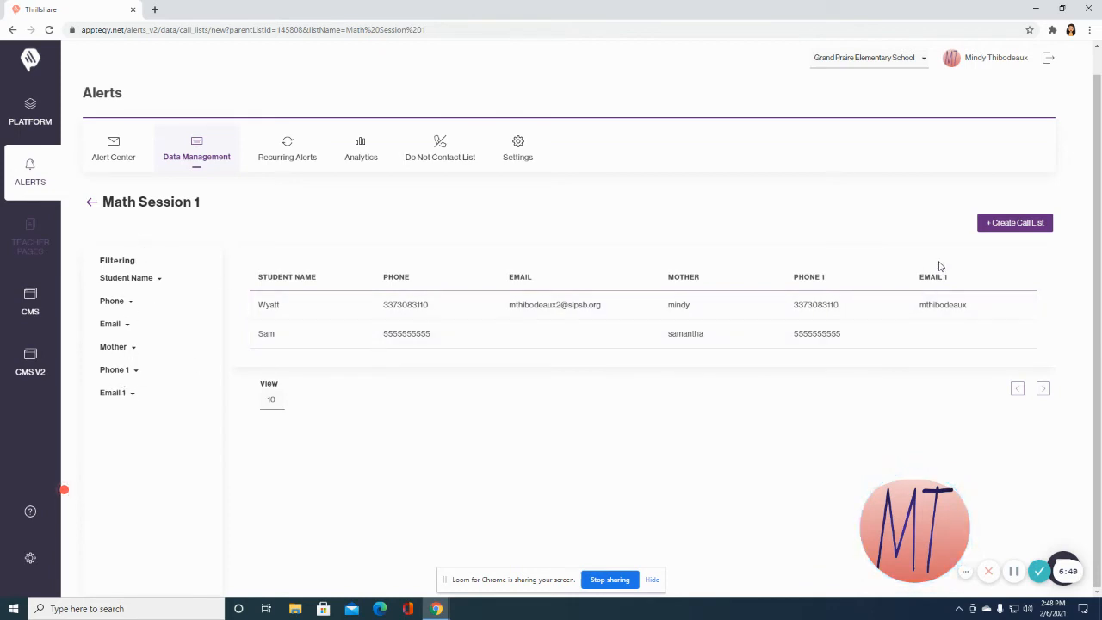
click(1010, 227)
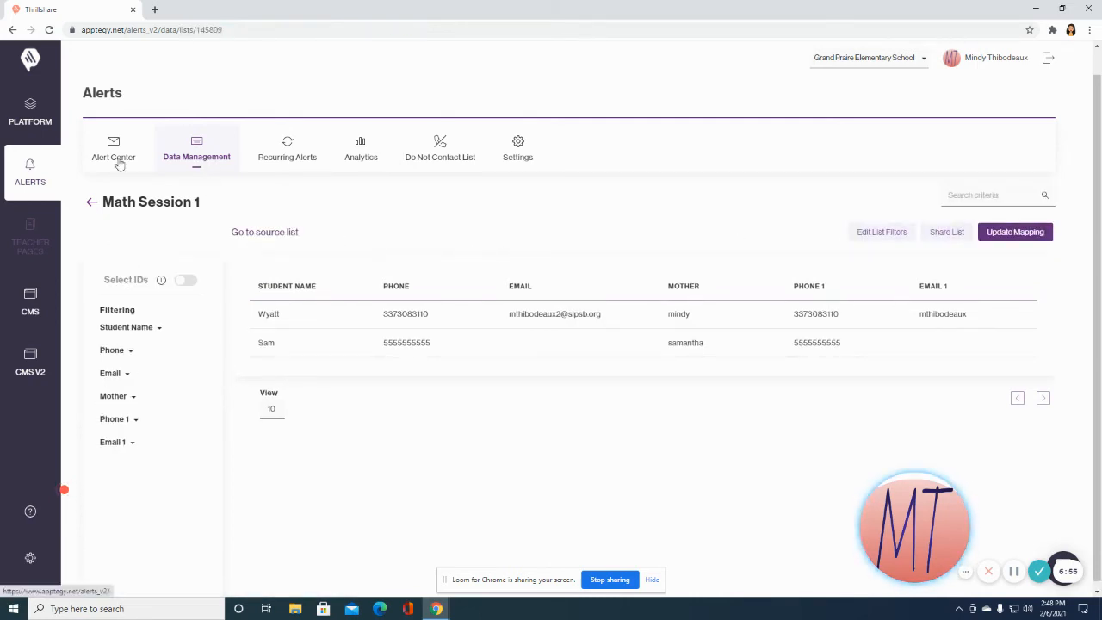
Visit the Alert Center, then return to the call lists in Data Management.
click(37, 183)
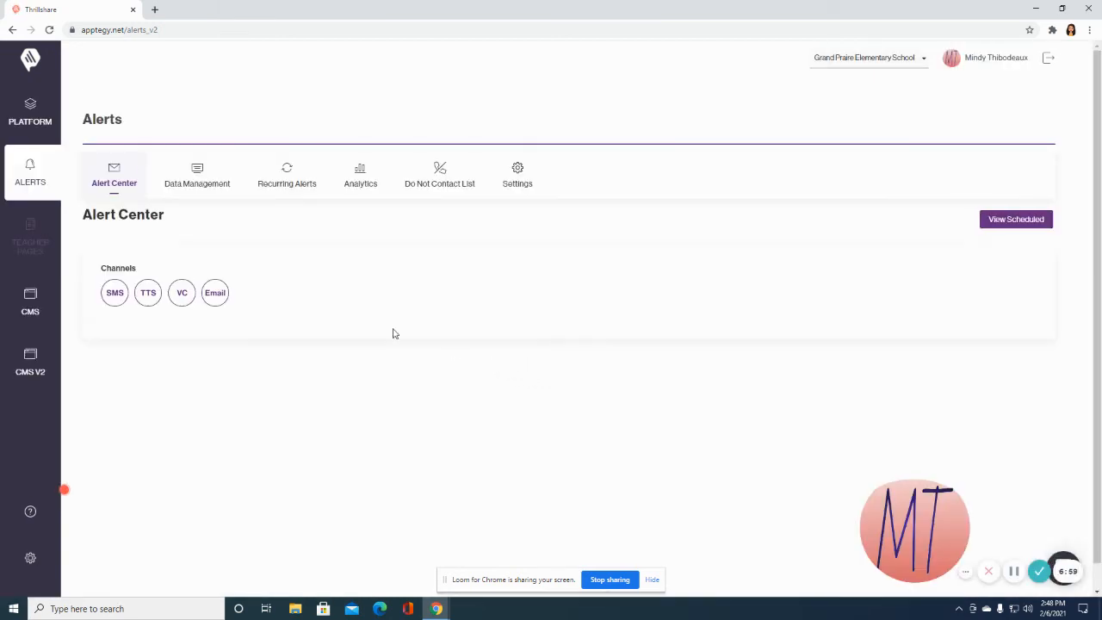
scroll(361, 326, down, 1)
click(210, 152)
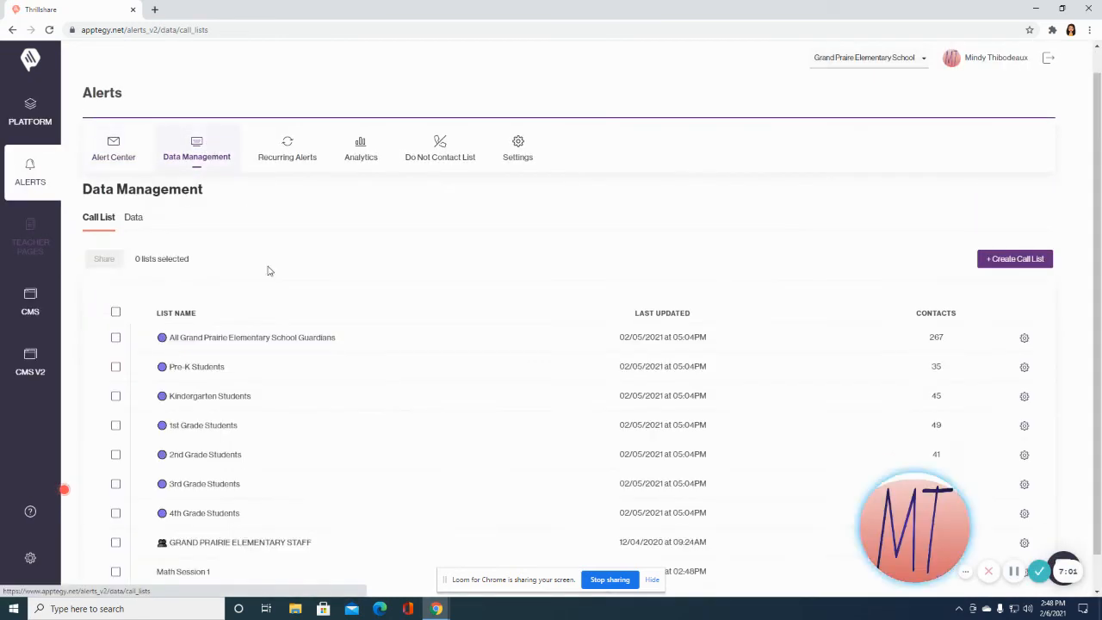
Check the call list table, then go back to the Alert Center.
scroll(268, 271, down, 1)
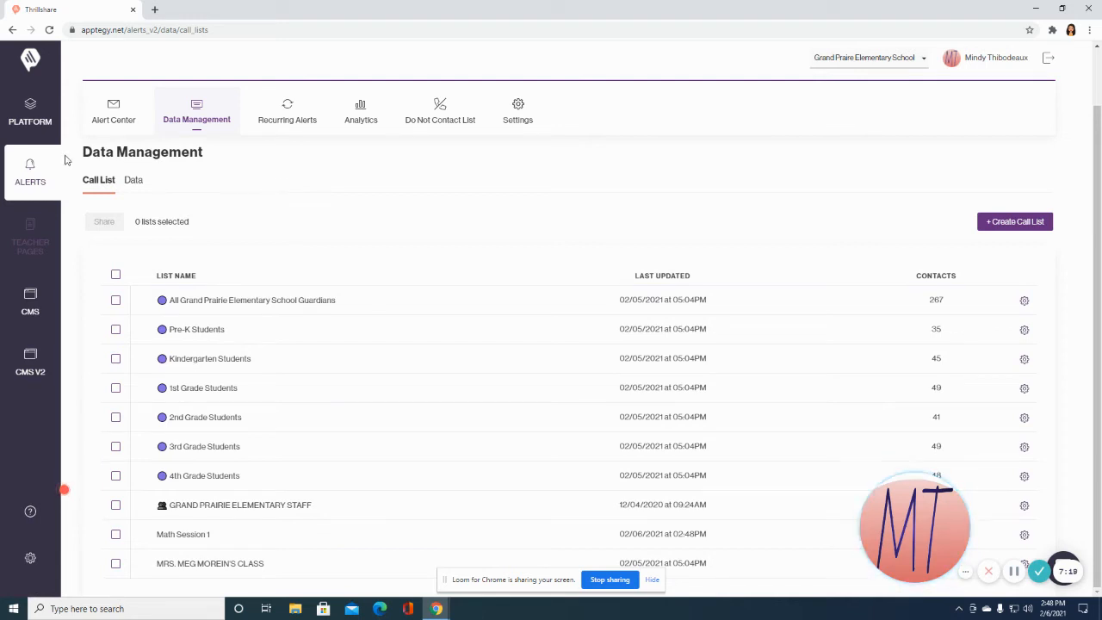
click(37, 179)
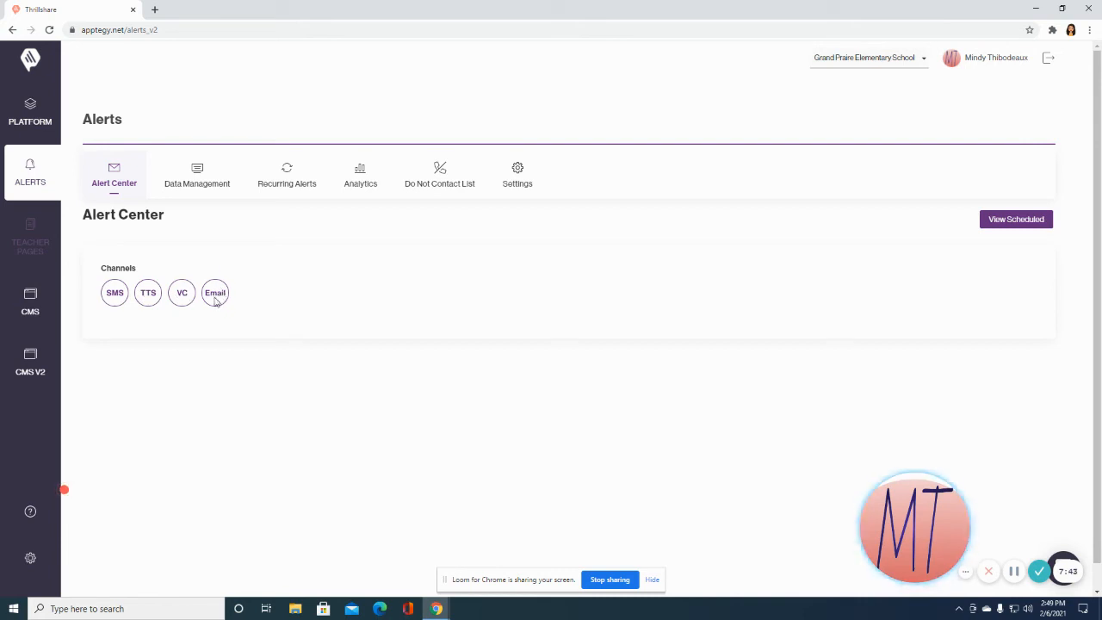
Turn on the SMS and Email channels and make Math Session 1 the only recipient list.
click(110, 298)
click(221, 296)
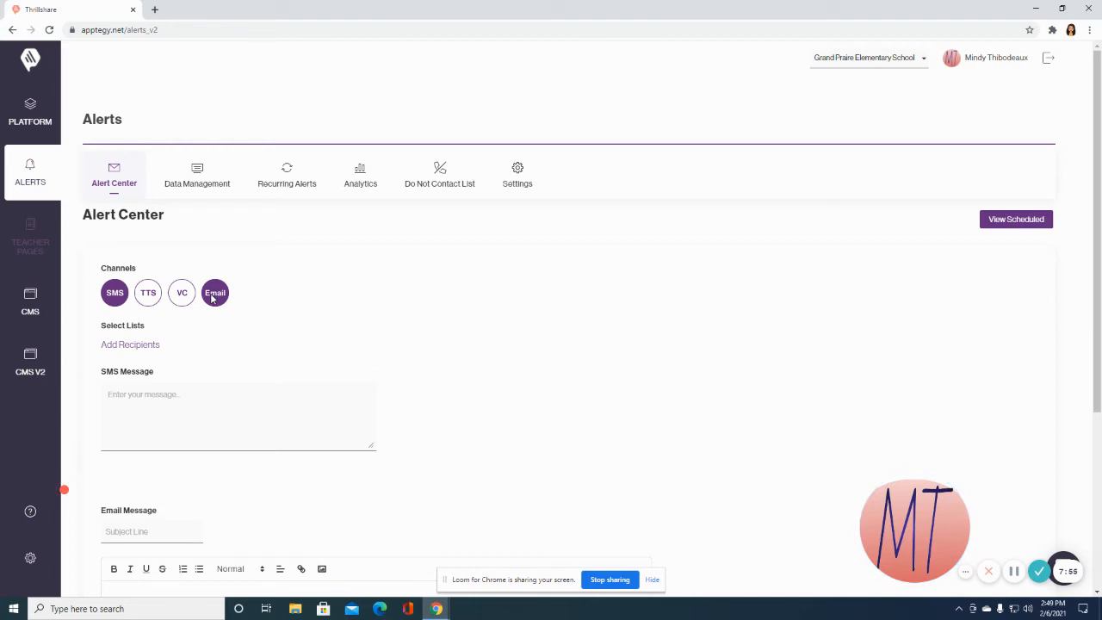
click(131, 347)
scroll(484, 297, down, 2)
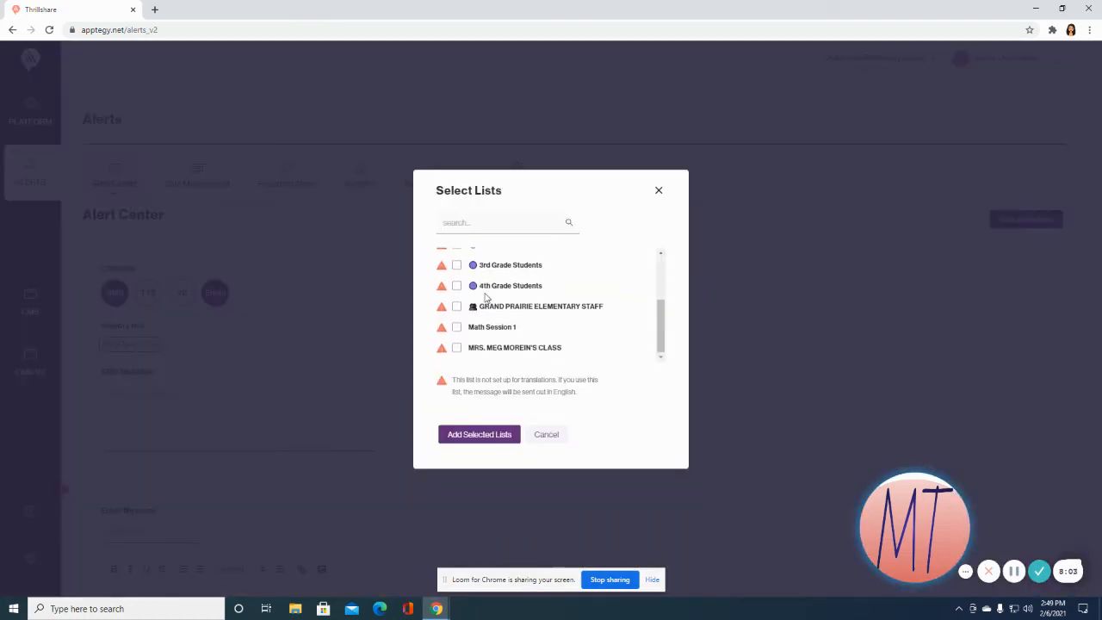
scroll(485, 297, up, 3)
scroll(484, 297, down, 3)
scroll(484, 297, up, 2)
scroll(485, 297, down, 1)
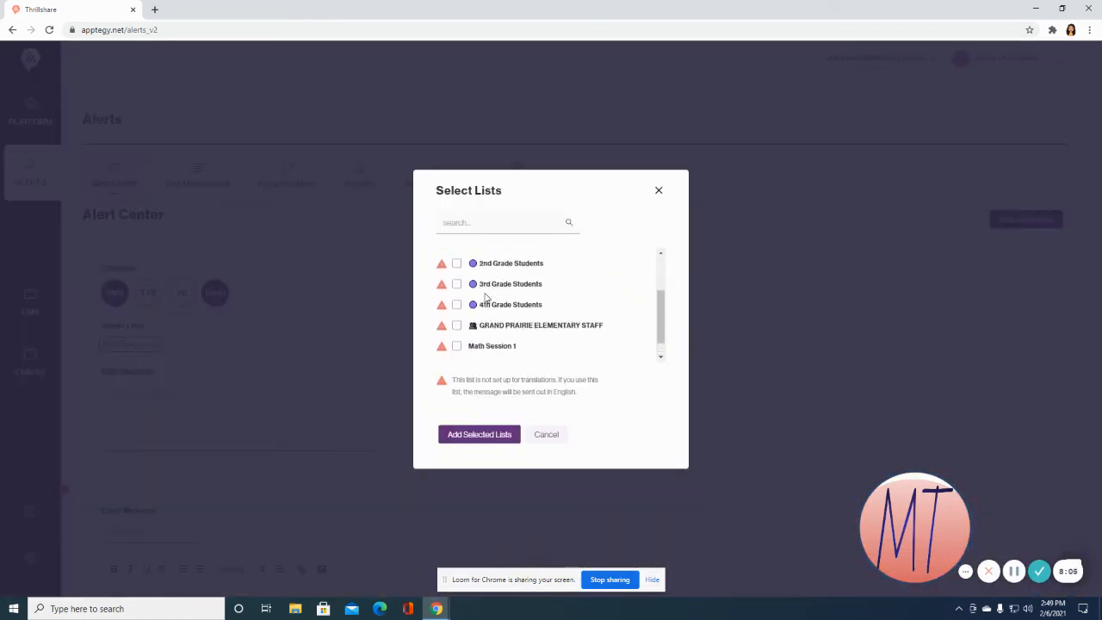
scroll(485, 297, down, 1)
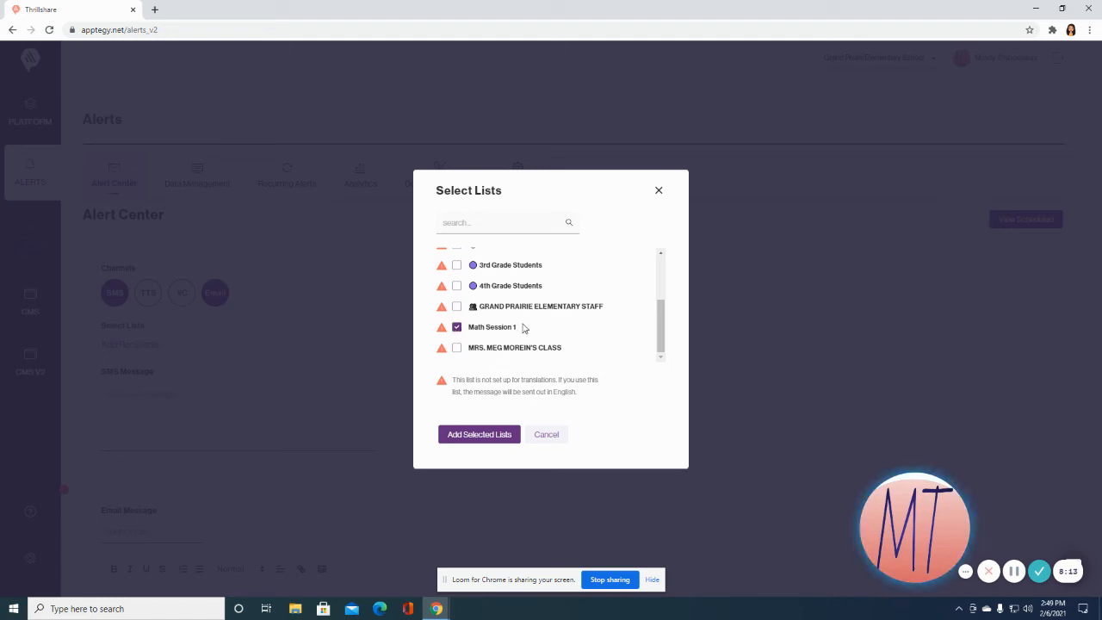
click(456, 306)
click(457, 286)
click(456, 286)
click(479, 434)
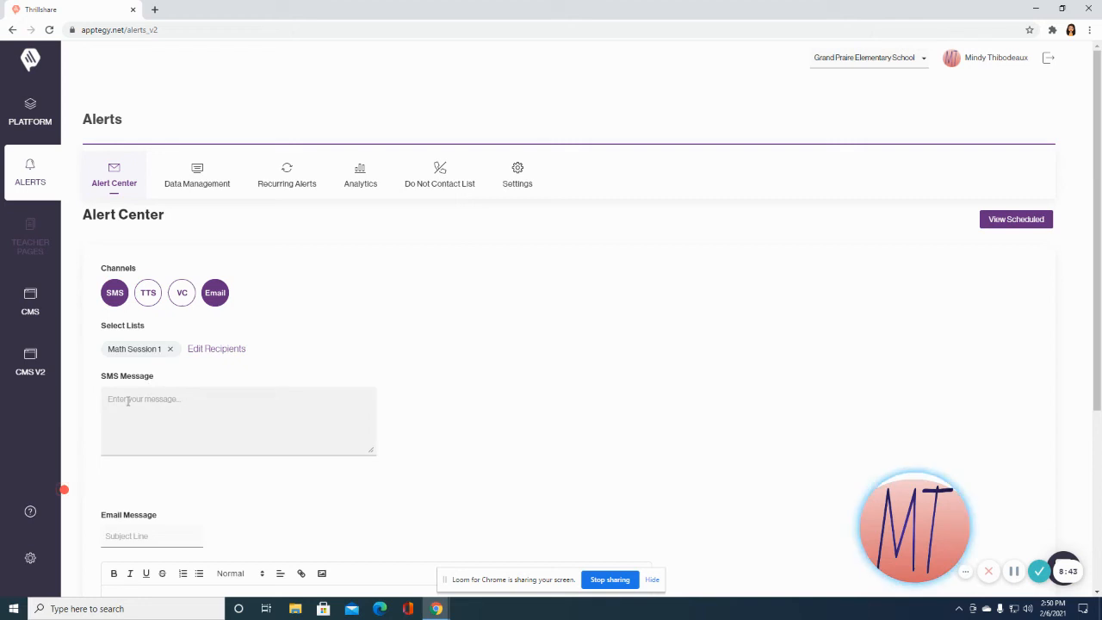
Enter 'Reminder to send headphones for math class tomorrow!' as the SMS message.
click(127, 400)
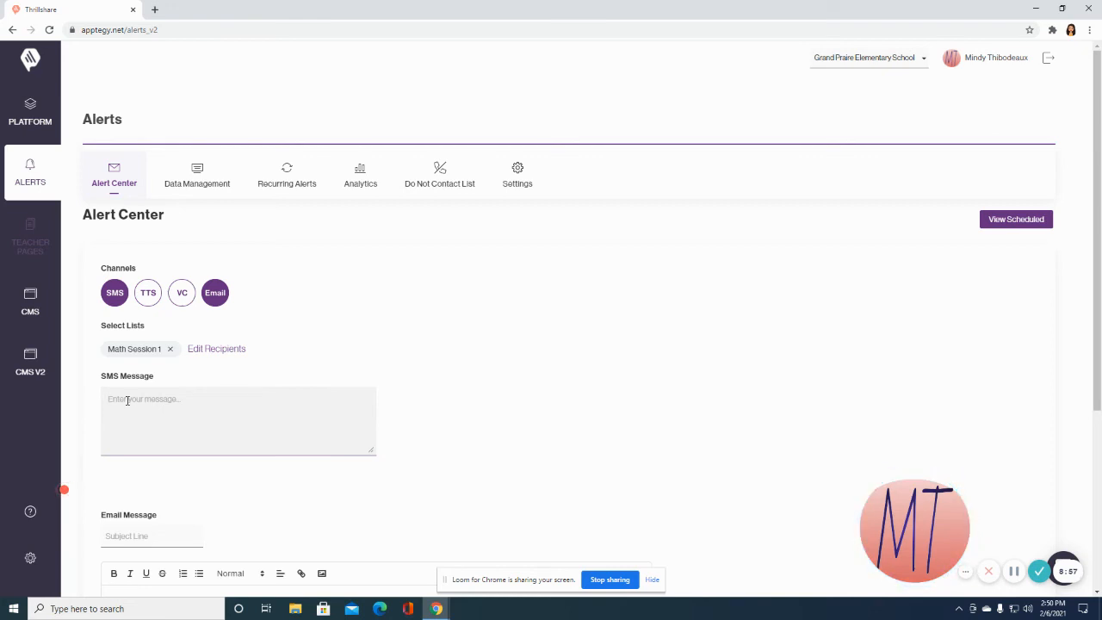
text(Reminder)
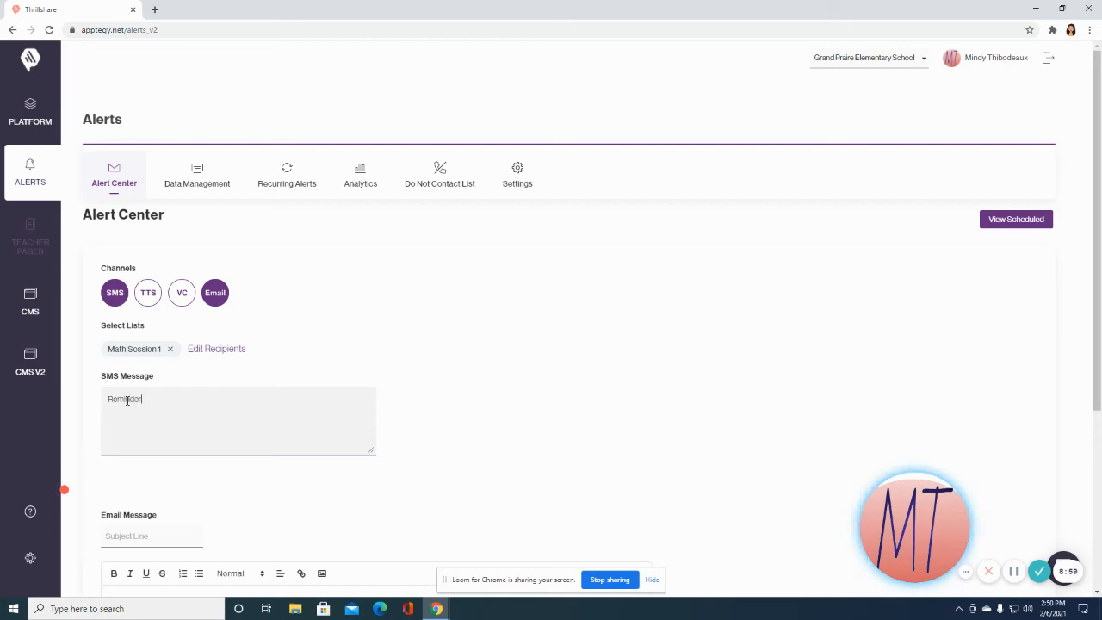
text( to send headphones for math class tomorrow!)
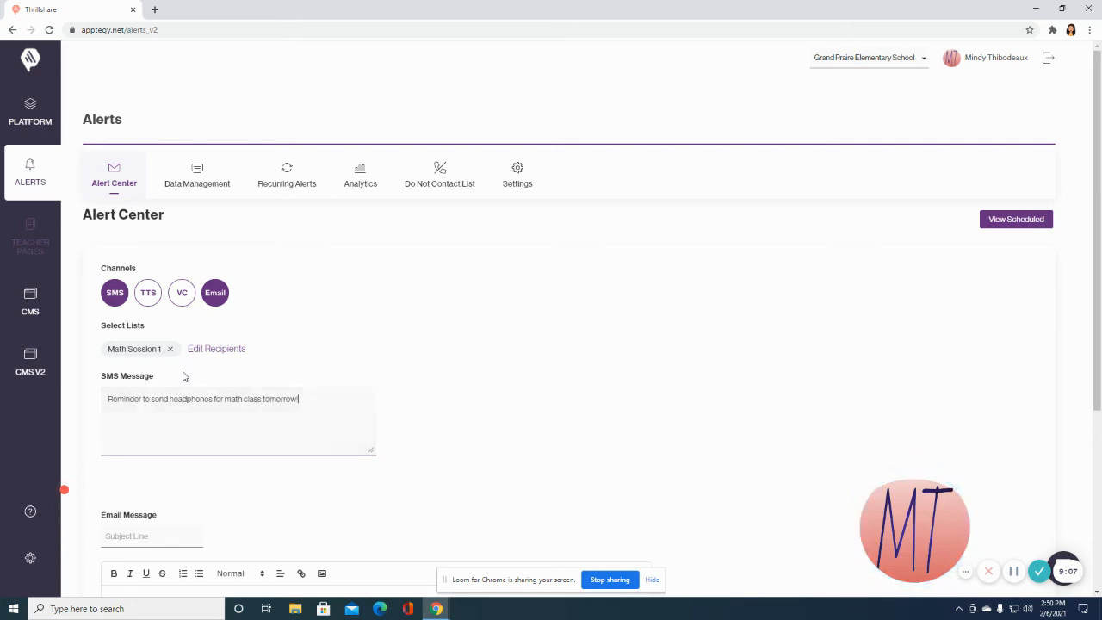
scroll(185, 366, down, 1)
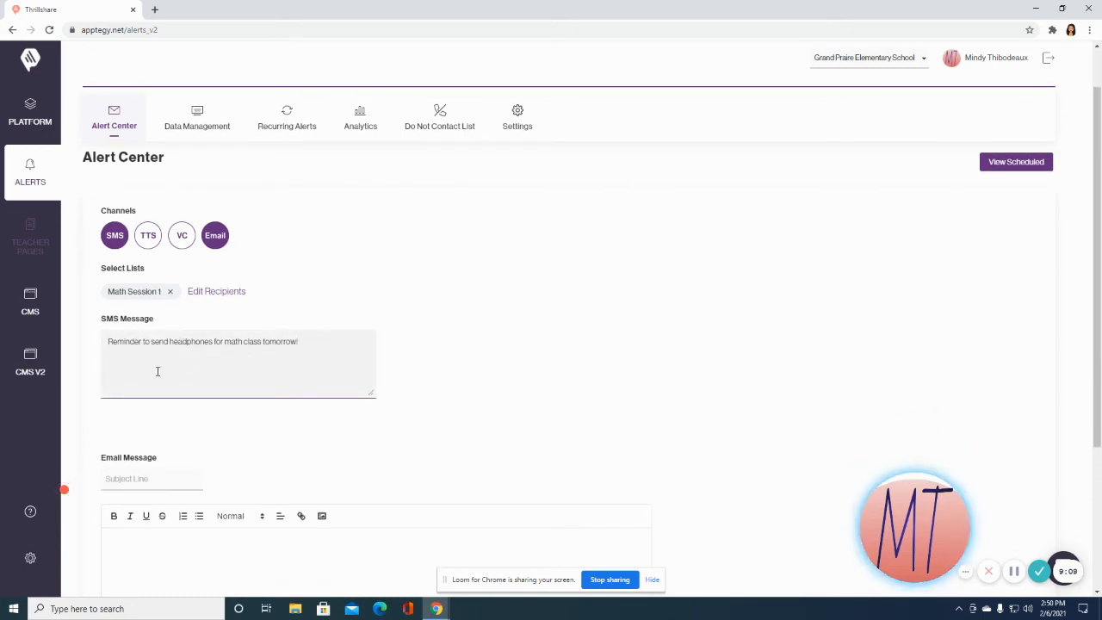
scroll(193, 261, down, 2)
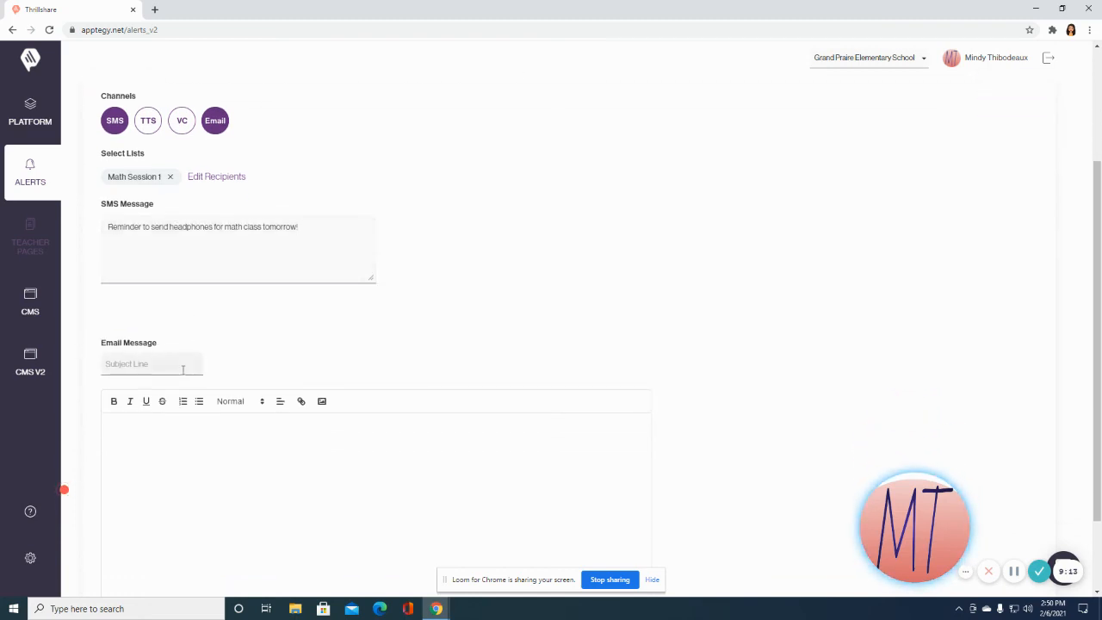
Enter 'Math Class Reminder' as the email subject and copy the SMS reminder text.
click(129, 364)
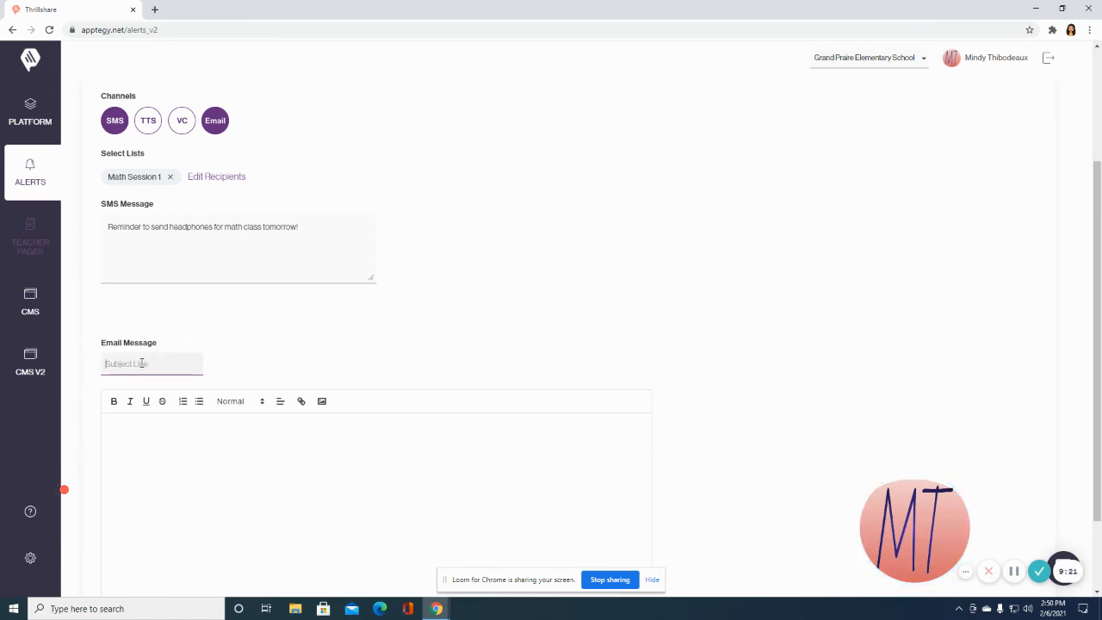
text(Math Class)
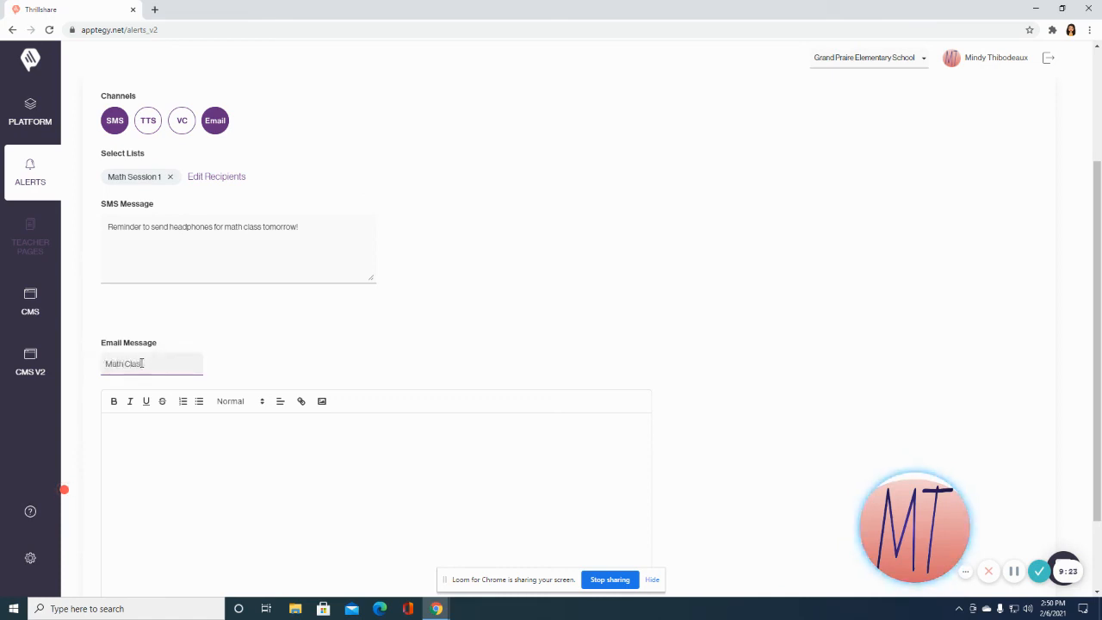
text( Reminder)
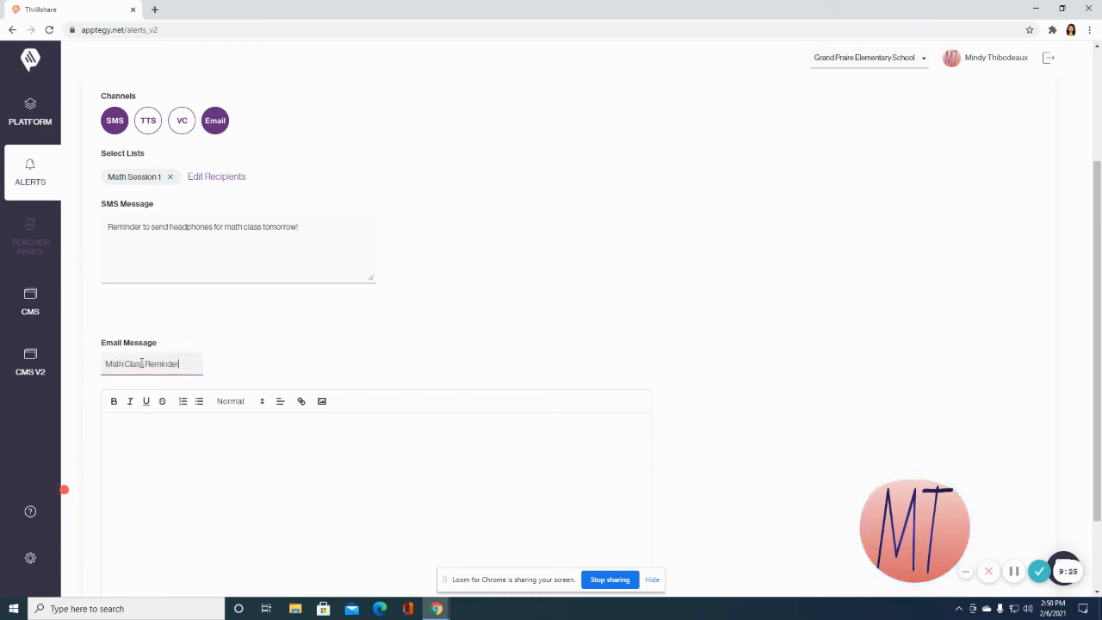
triple_click(222, 226)
right_click(221, 229)
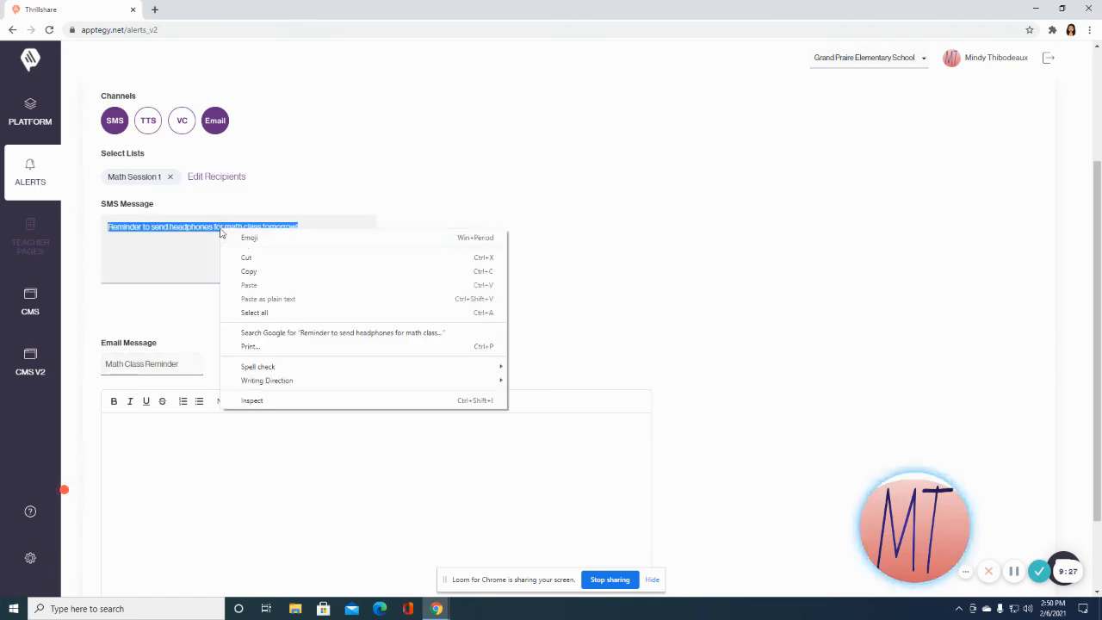
click(252, 269)
Paste the headphones reminder into the email body and publish the alert now.
click(138, 431)
right_click(138, 431)
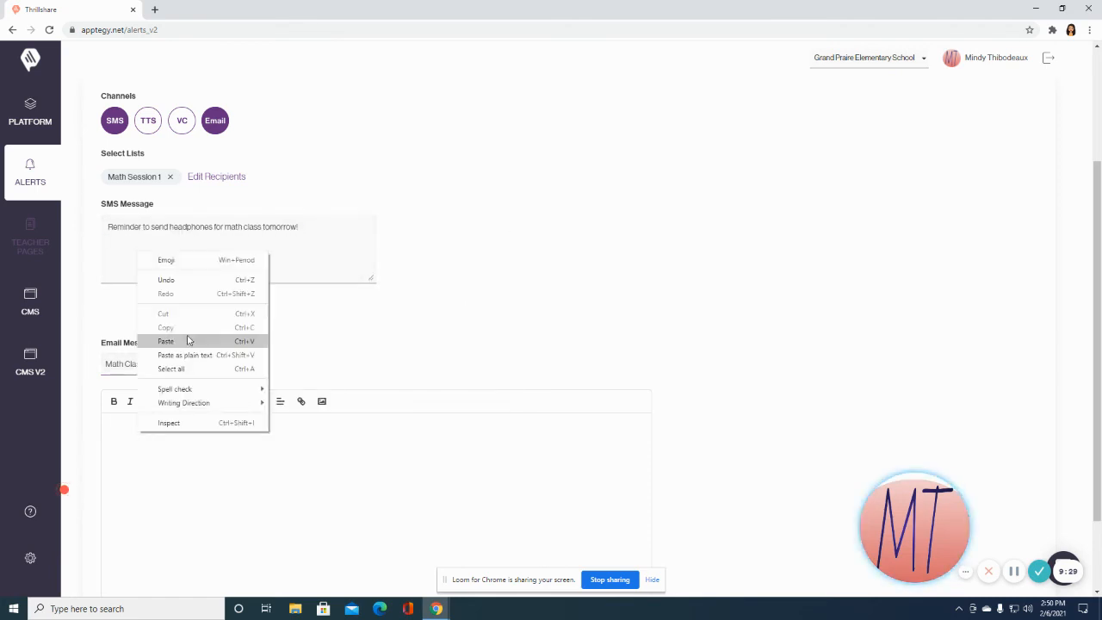
click(189, 341)
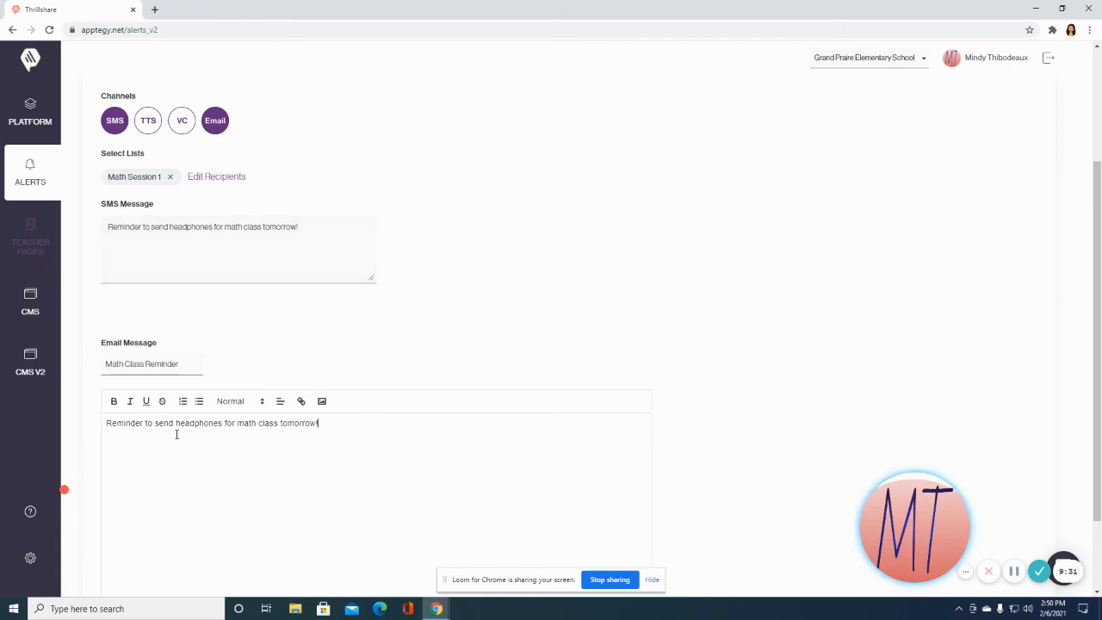
scroll(147, 383, down, 1)
scroll(180, 221, up, 1)
scroll(534, 356, down, 2)
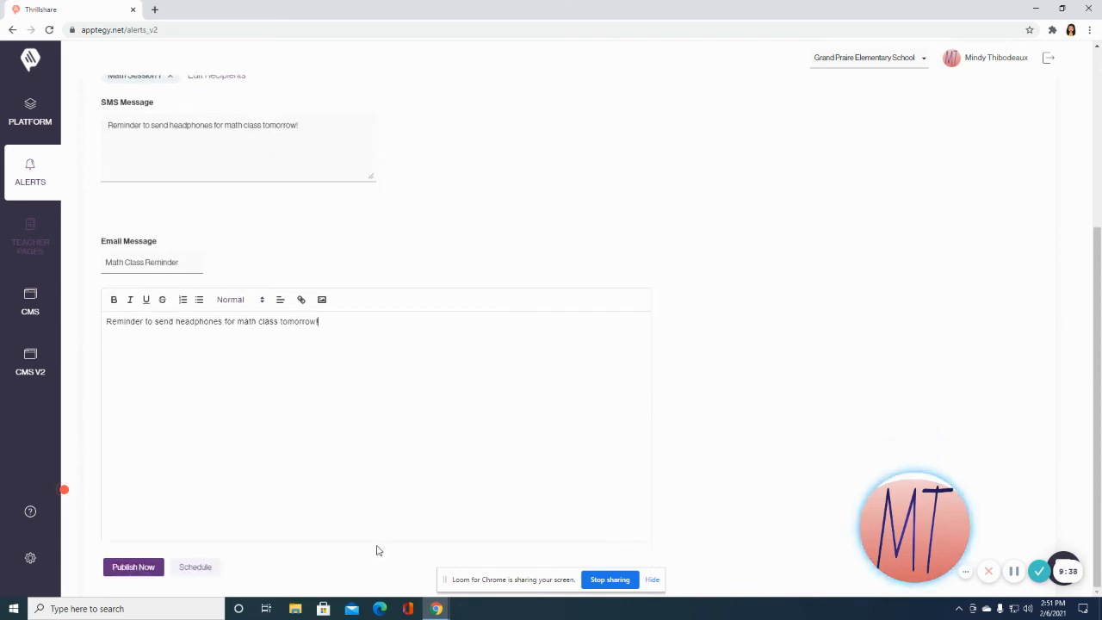
click(132, 568)
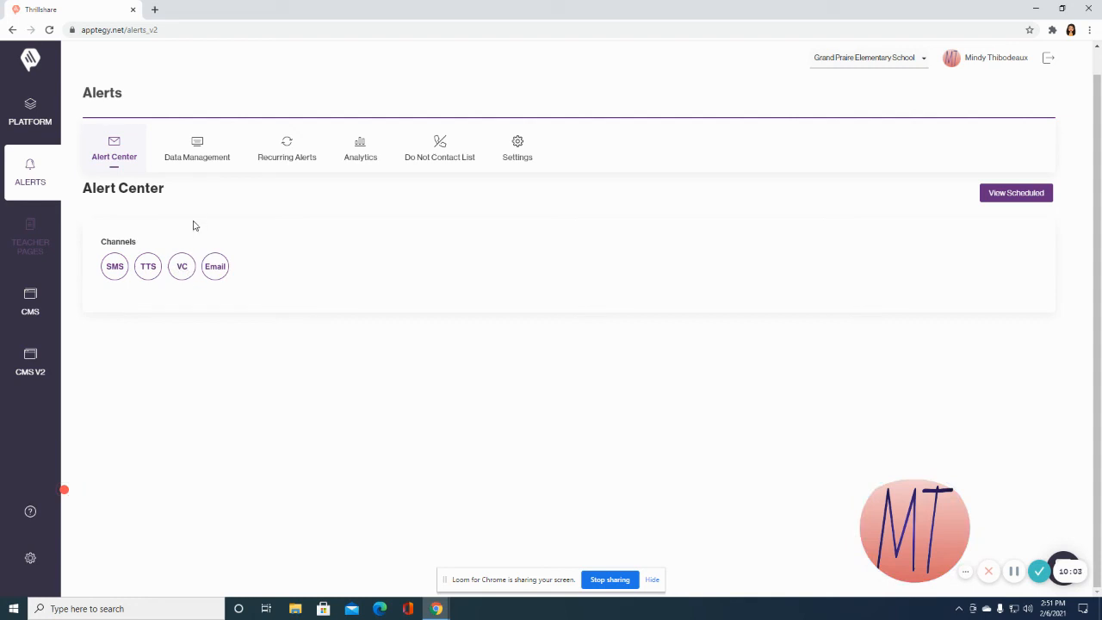
click(181, 268)
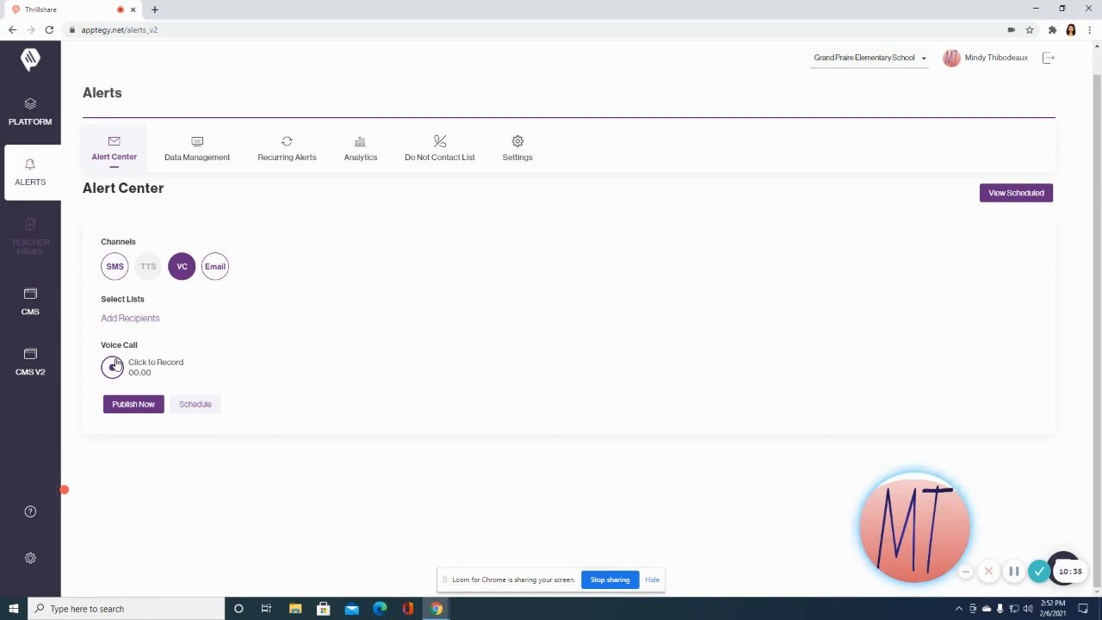
click(140, 320)
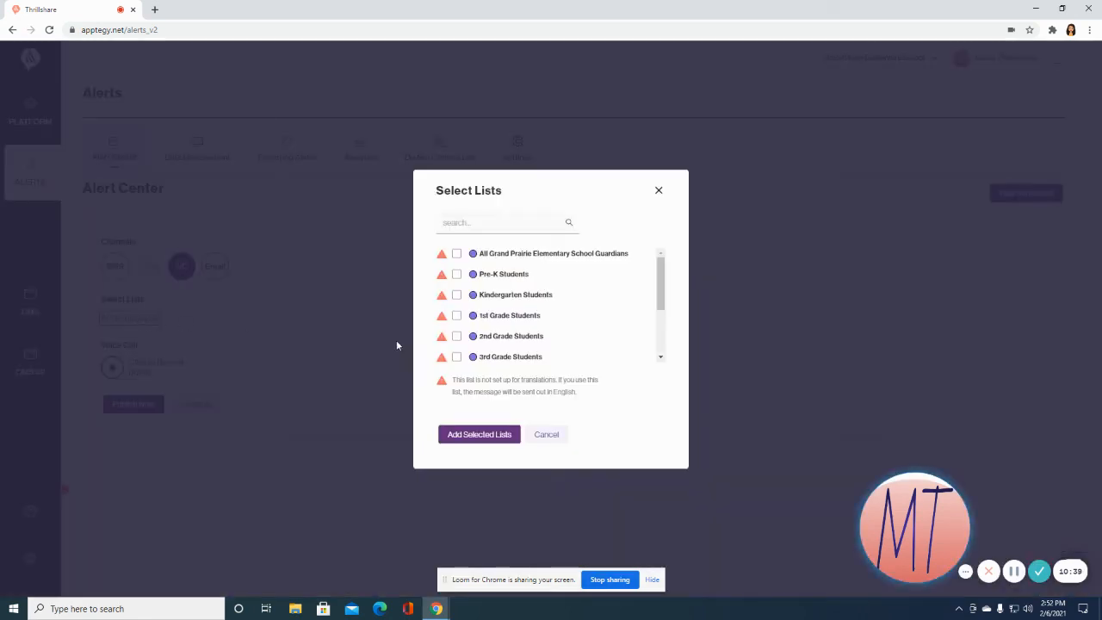
scroll(482, 336, down, 2)
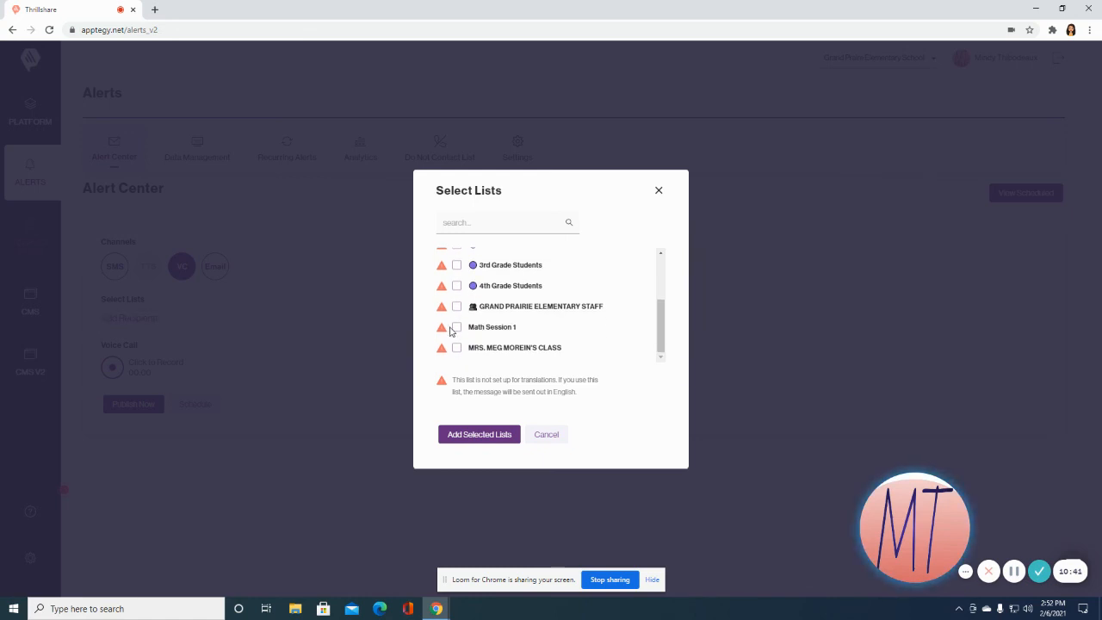
click(456, 327)
click(480, 434)
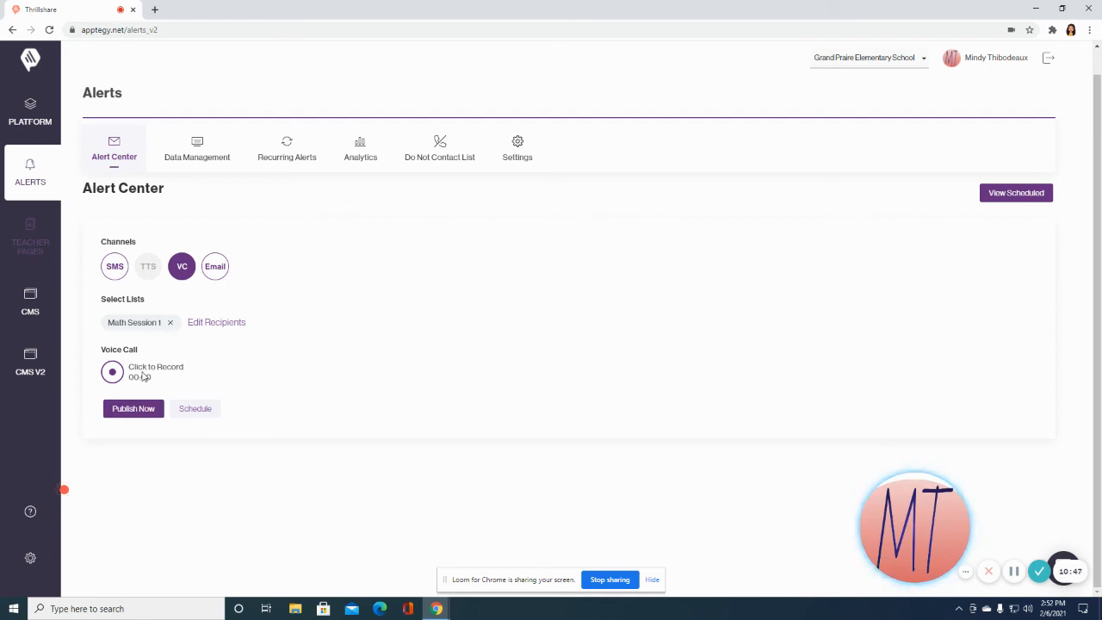
click(179, 272)
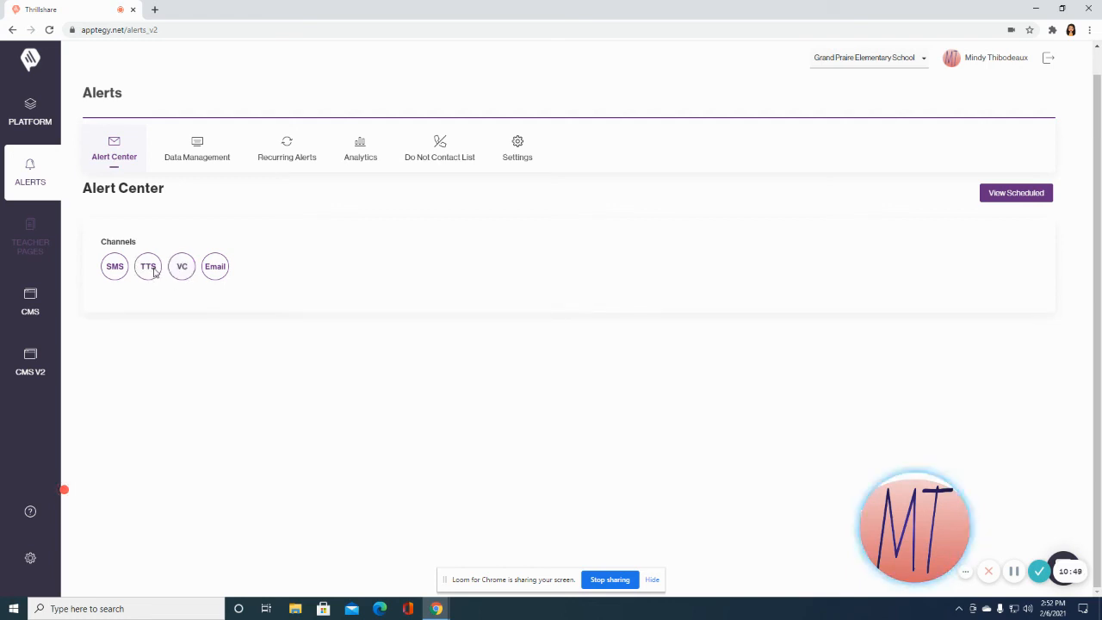
Switch the alert to the TTS channel and paste the headphones reminder into the TTS message.
click(155, 272)
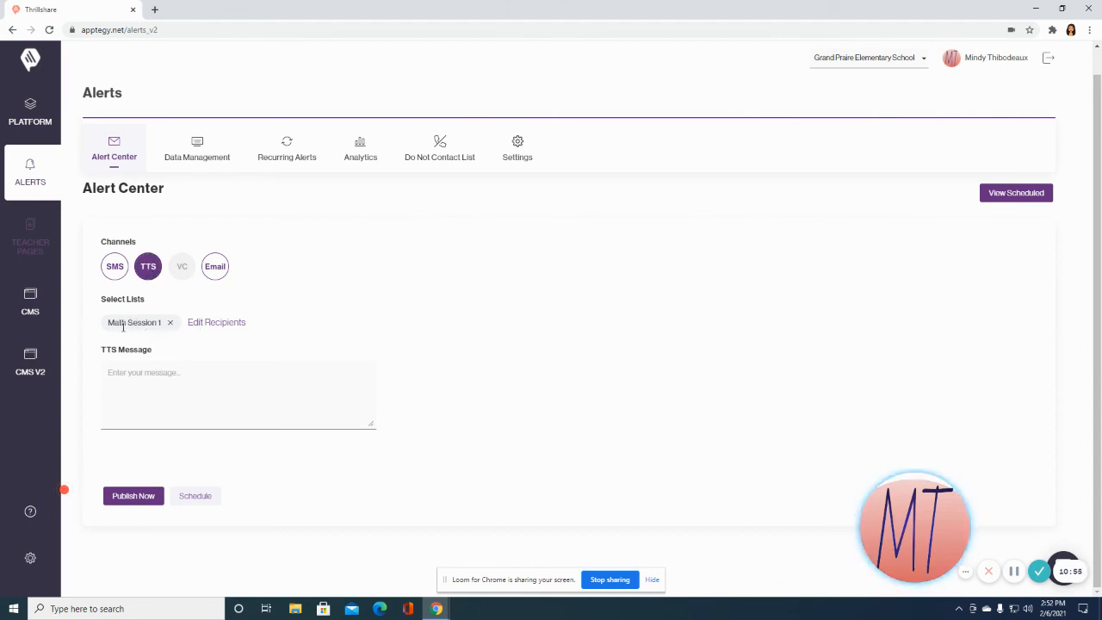
click(145, 380)
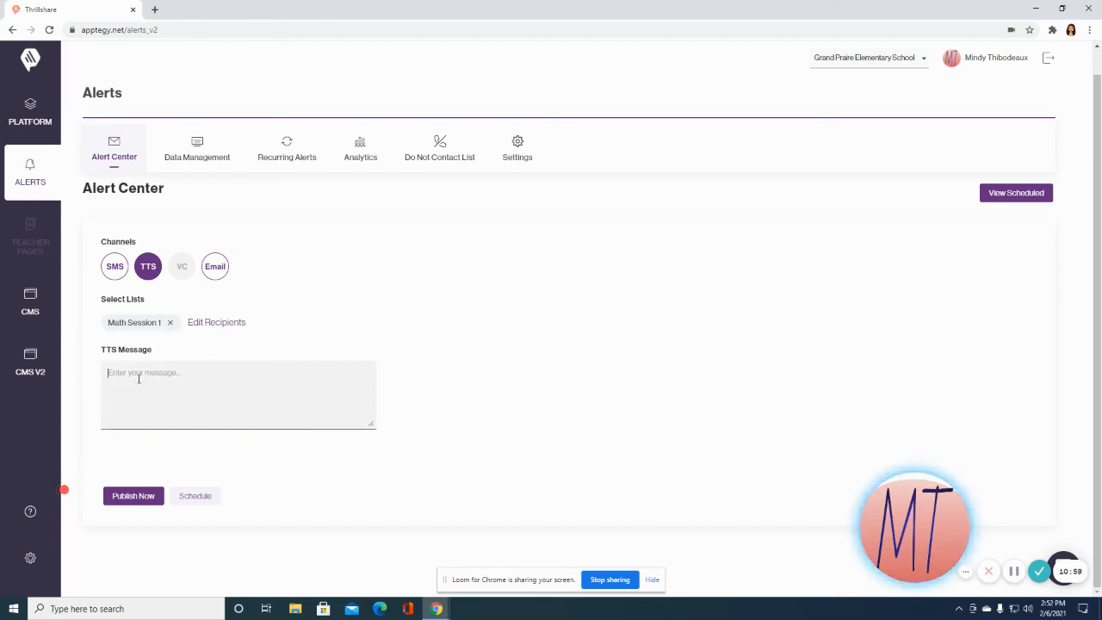
right_click(138, 379)
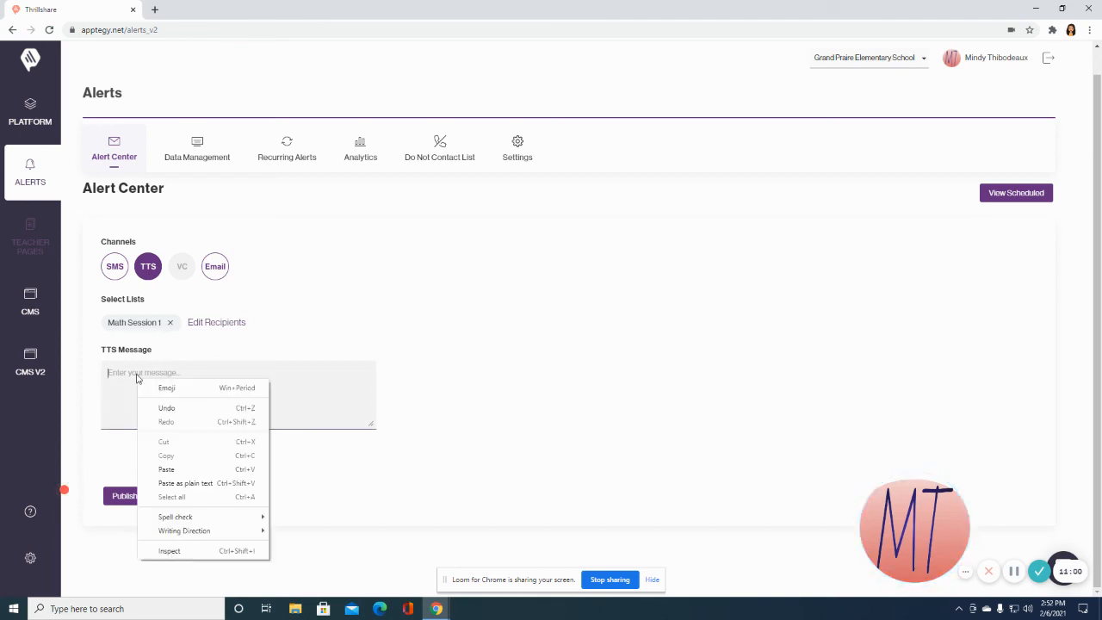
click(199, 465)
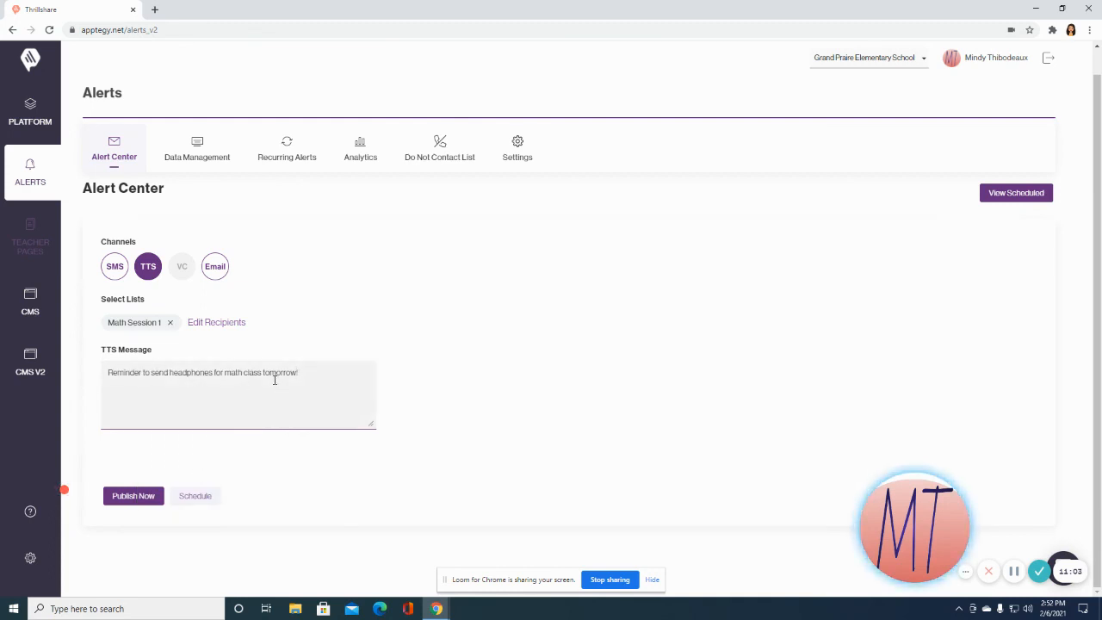